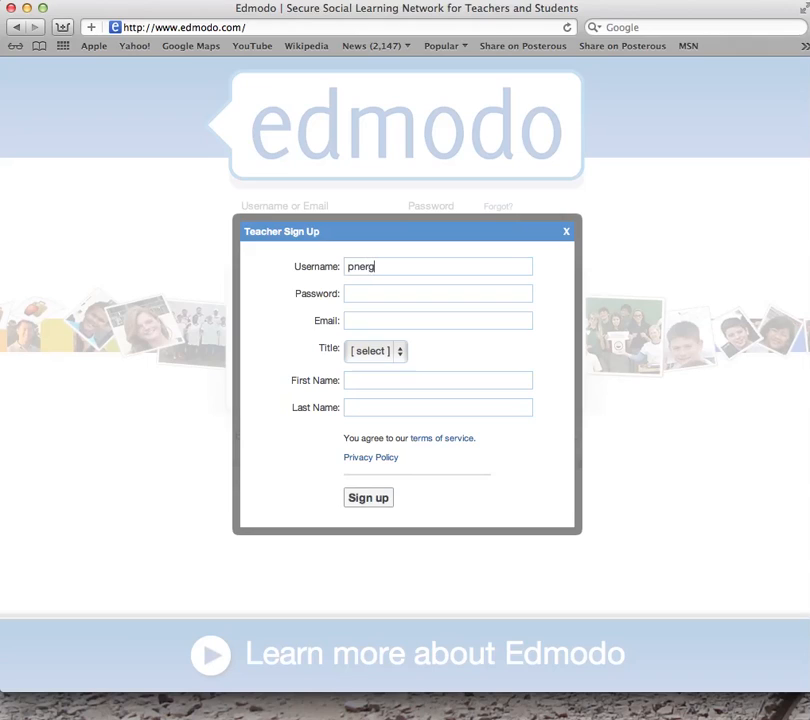
Enter an available teacher username, a password and the account's e-mail address
type("2")
key("Tab")
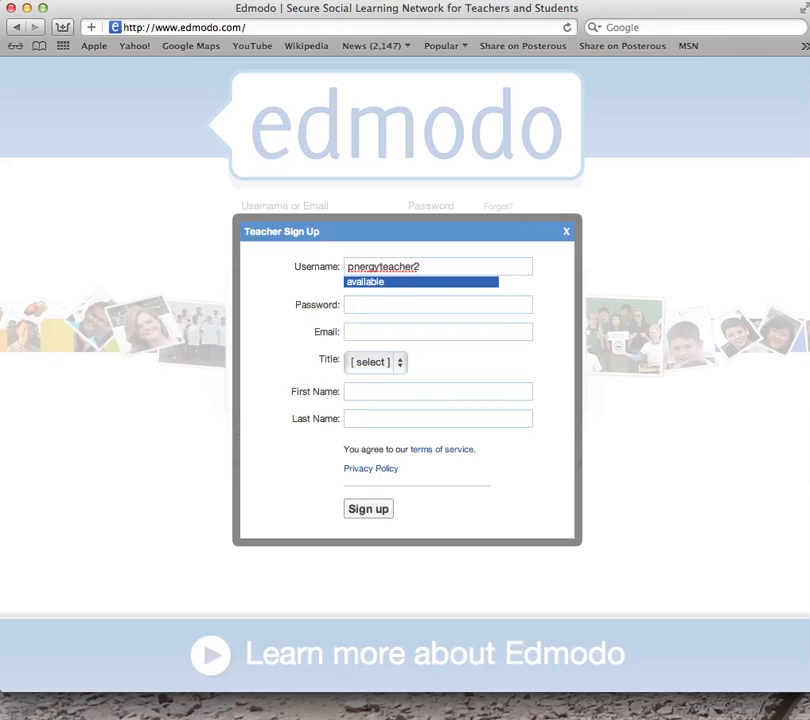
type("******")
key("BackSpace")
key("BackSpace")
key("BackSpace")
key("BackSpace")
key("BackSpace")
type("********")
left_click(381, 329)
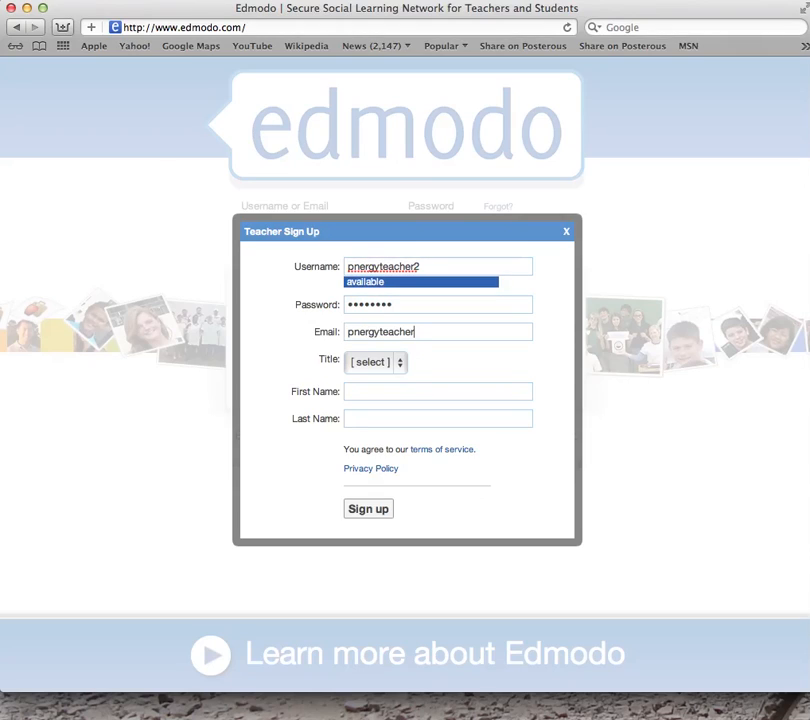
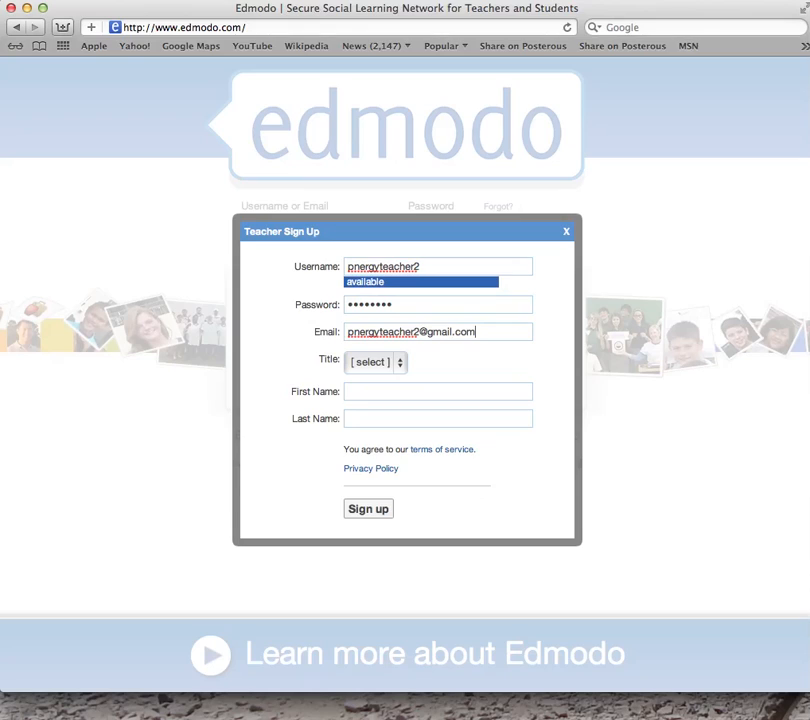
Choose title Mr., fill in the first and last name, and submit the sign-up
left_click(401, 362)
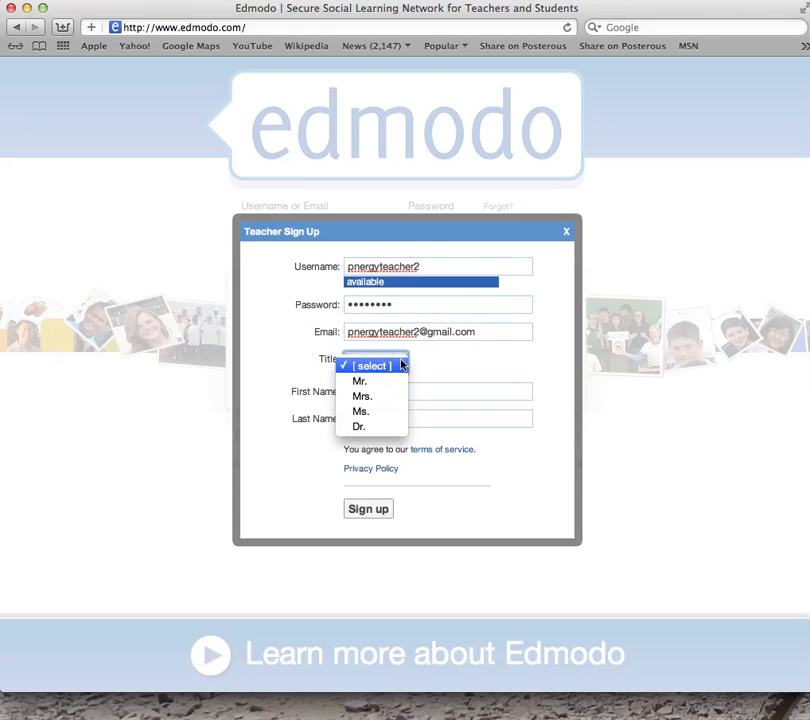
left_click(400, 381)
left_click(397, 391)
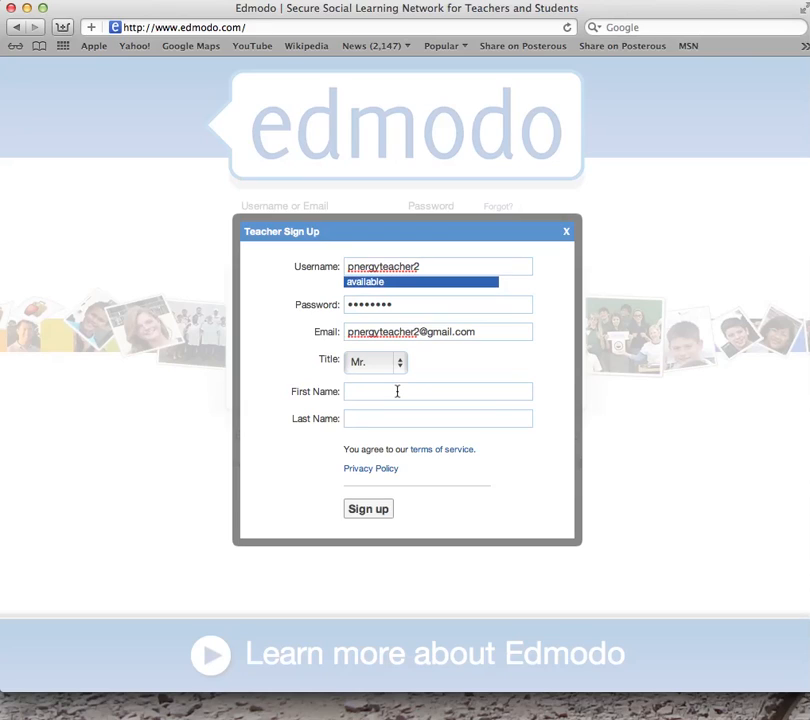
type("Pnergy")
key("Tab")
type("Teacher")
left_click(370, 516)
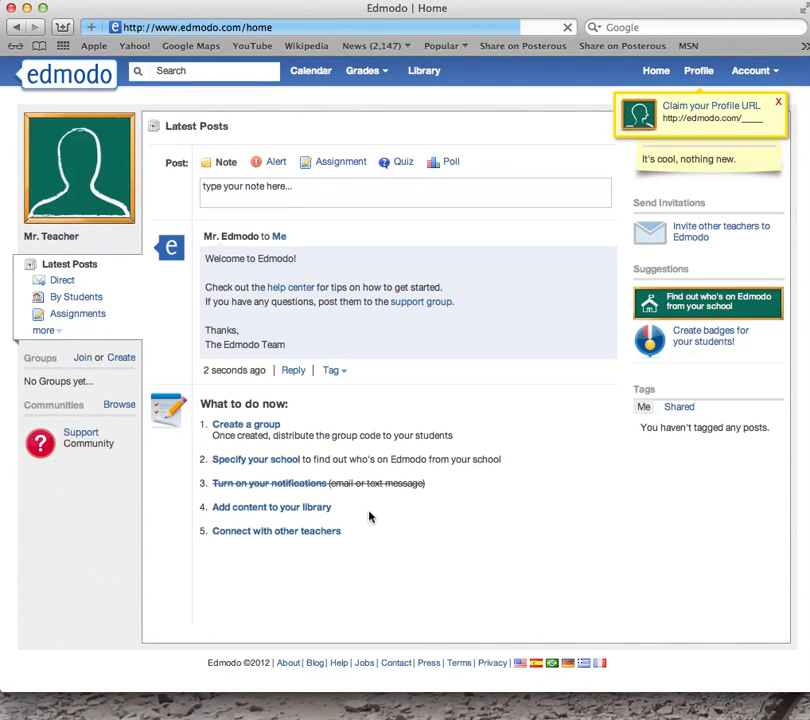
From the new teacher home page, start creating a group under Groups
left_click(122, 358)
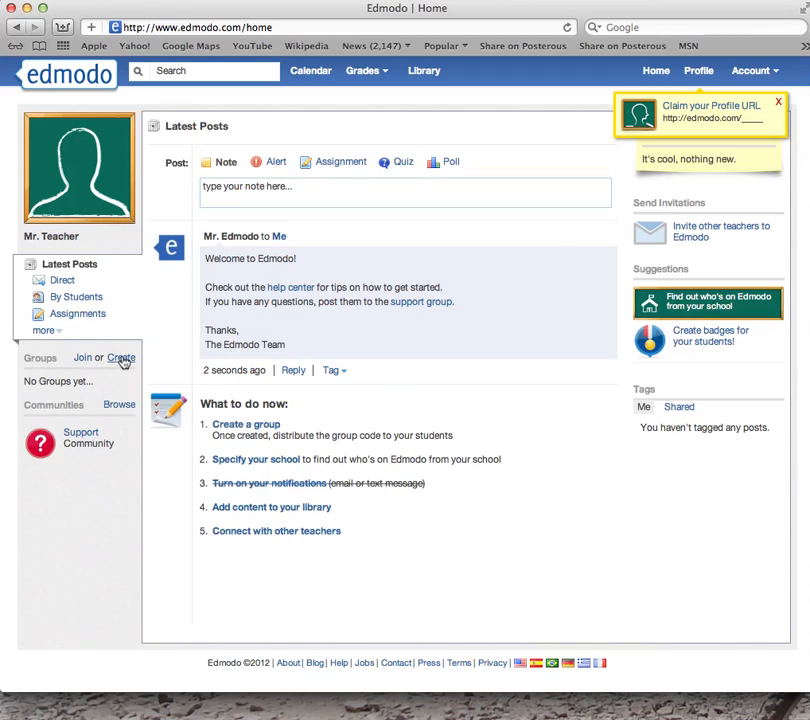
left_click(122, 358)
Name the group '6P Science' and tick Moderate all Posts and Replies in Advanced Options
left_click(297, 333)
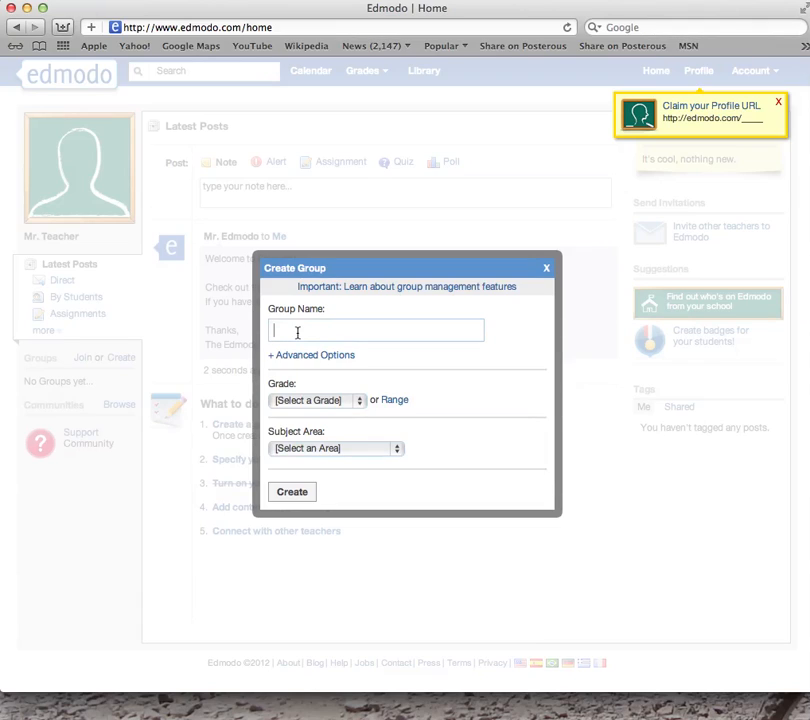
type("6P Science")
left_click(300, 357)
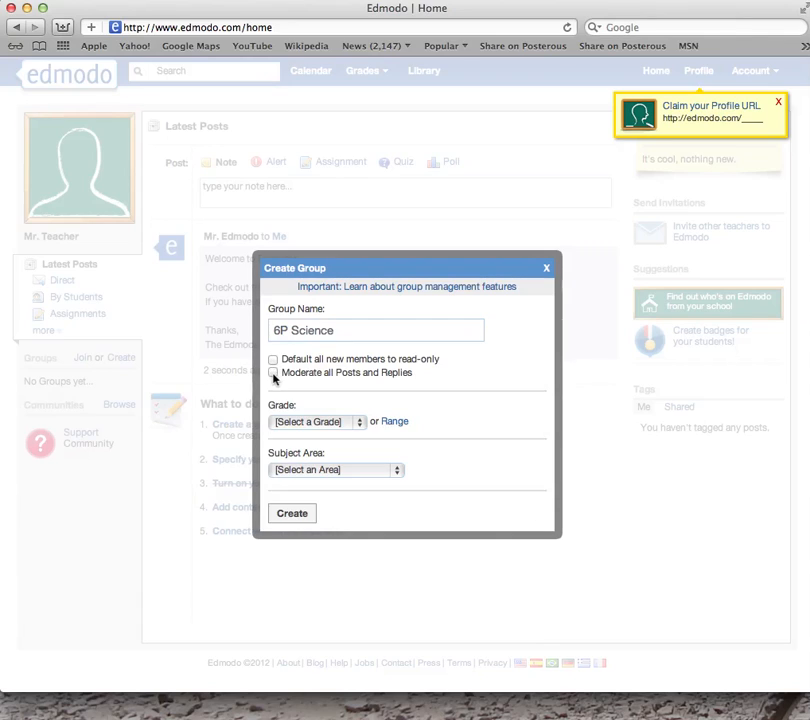
left_click(273, 373)
Untick post moderation and set the group's grade to a single 6th grade
left_click(274, 374)
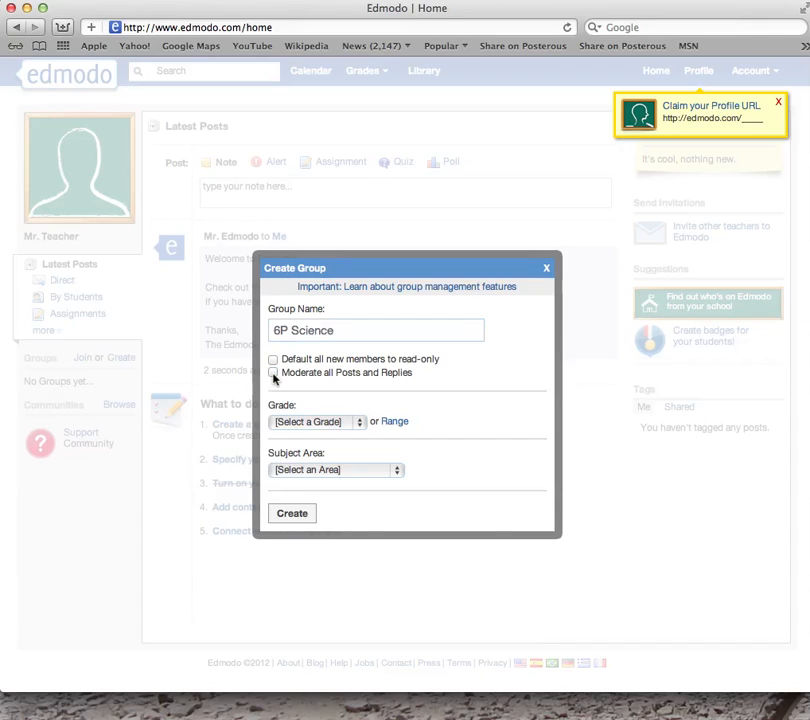
left_click(361, 424)
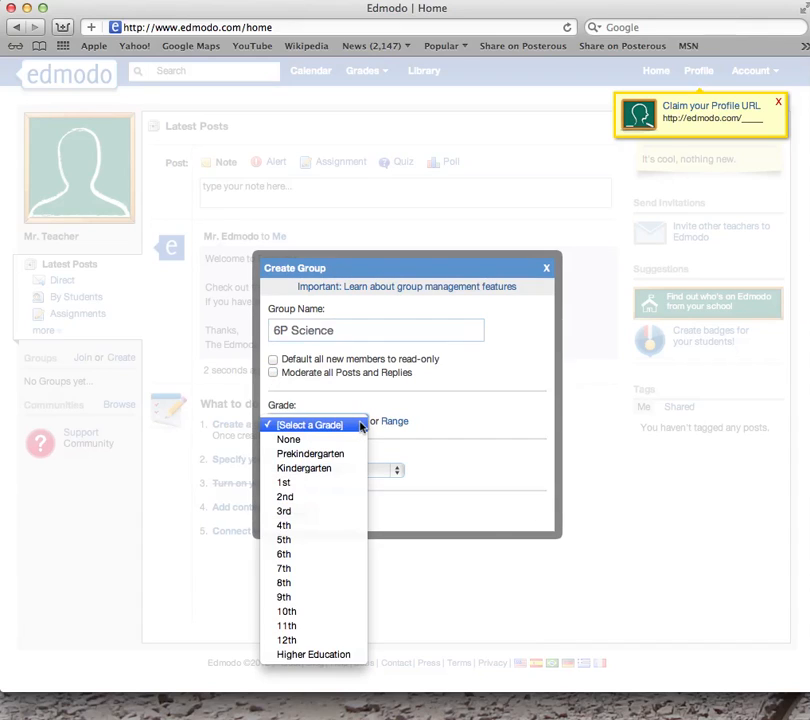
left_click(330, 555)
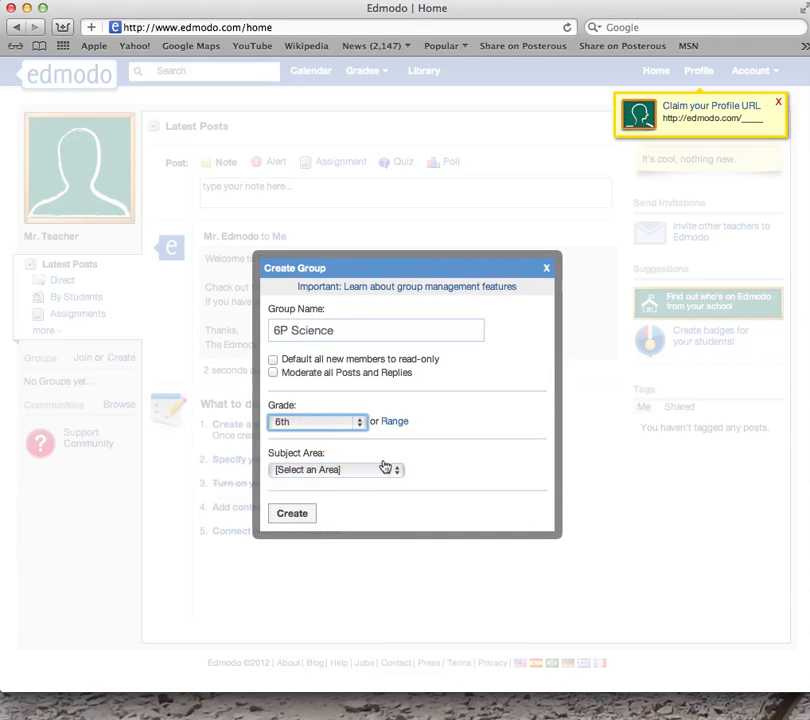
left_click(395, 422)
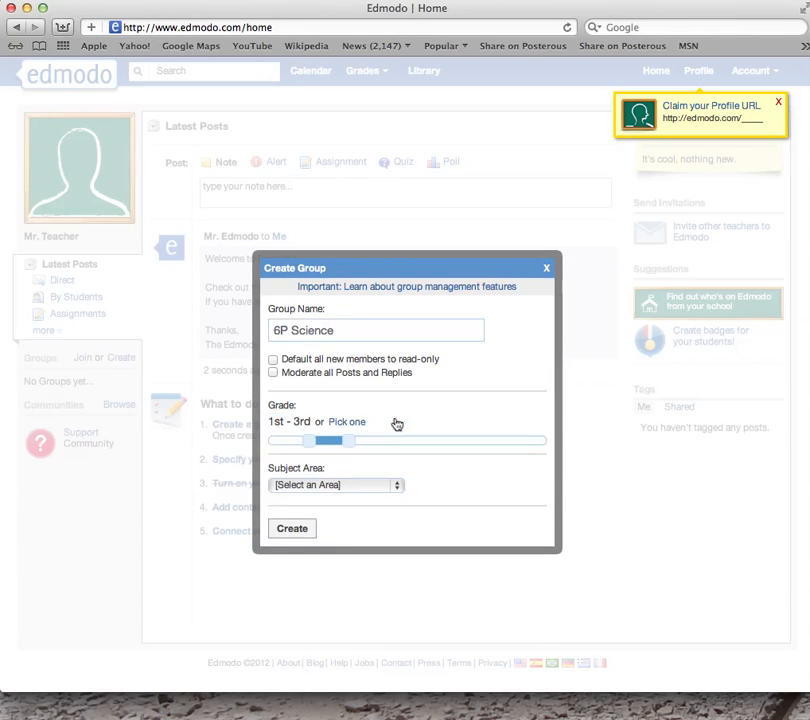
left_click_drag(352, 443, 395, 449)
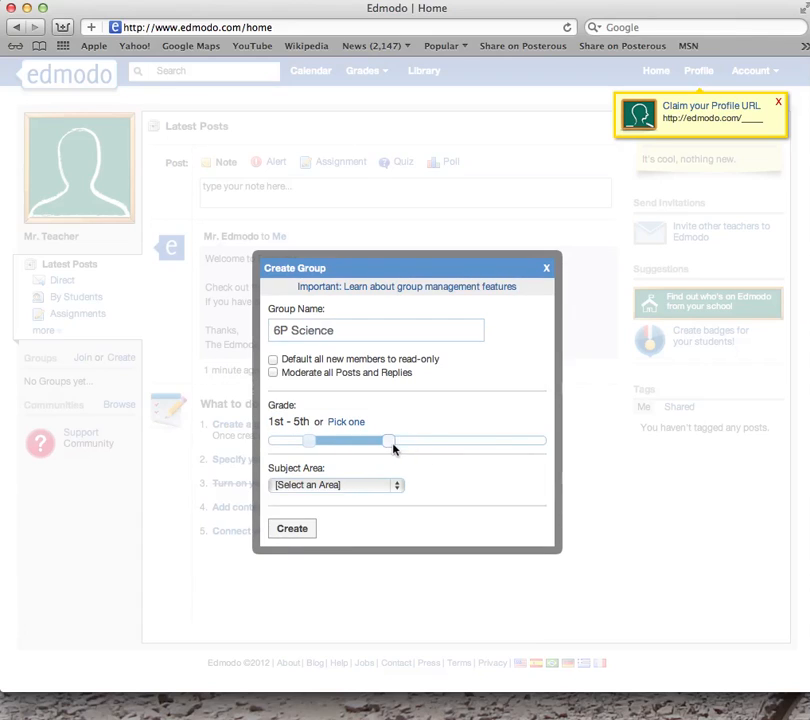
left_click(354, 425)
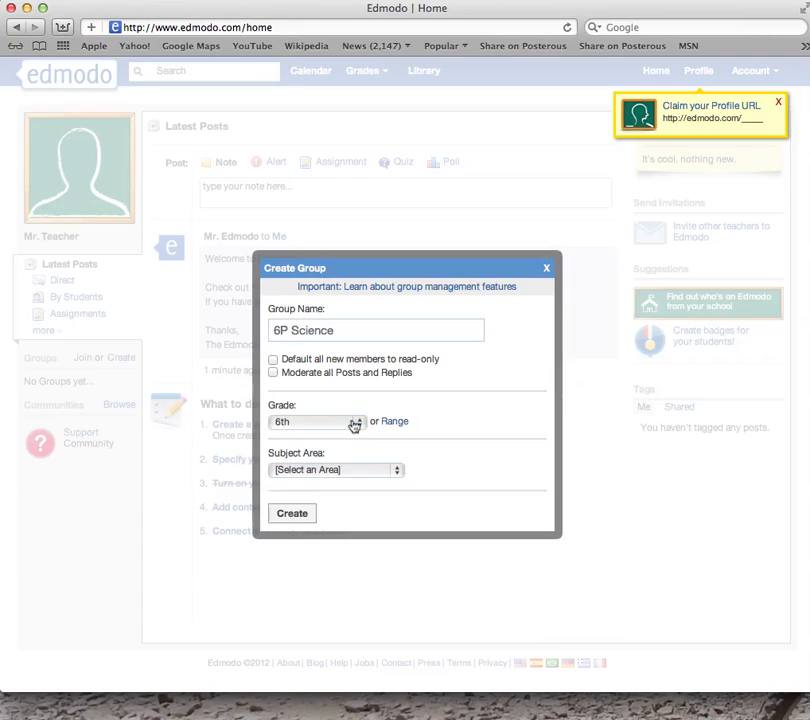
Set subject area Science with subject All, and create the 6P Science group
left_click(400, 471)
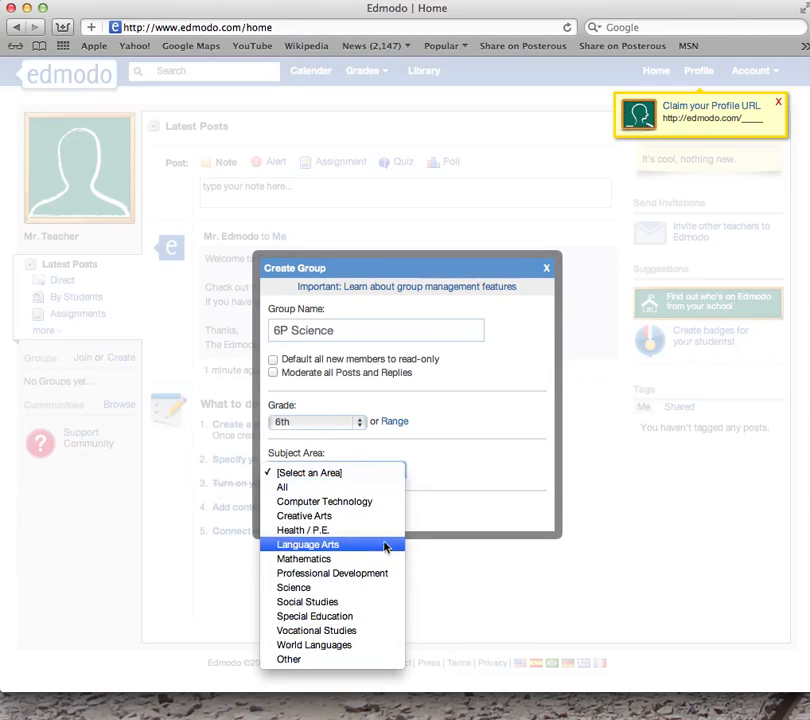
left_click(377, 589)
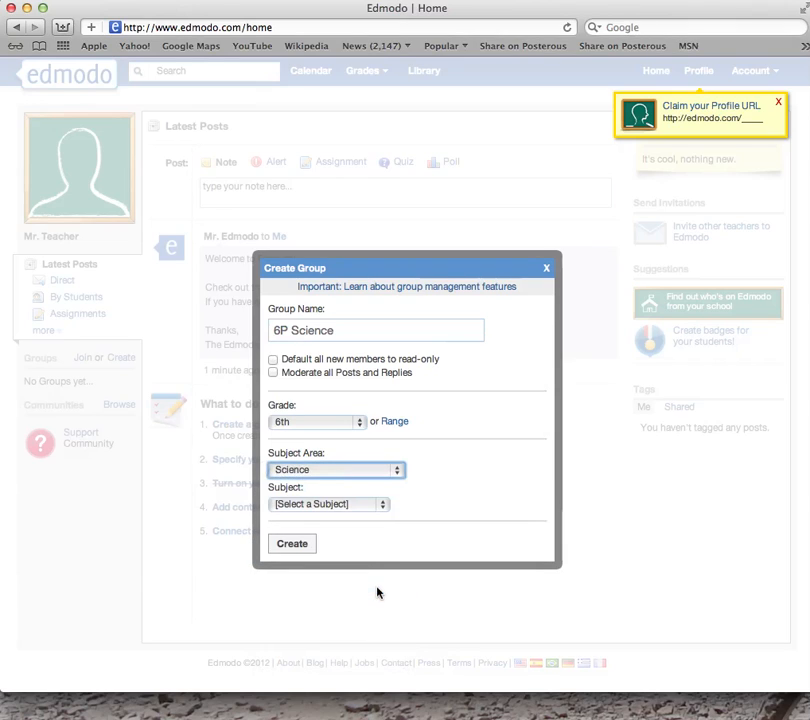
left_click(384, 508)
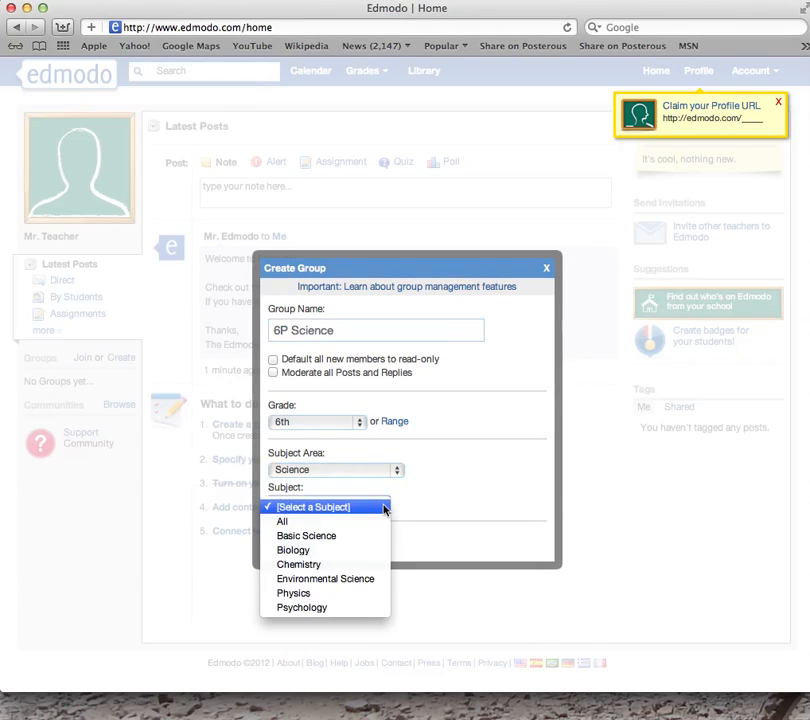
left_click(378, 524)
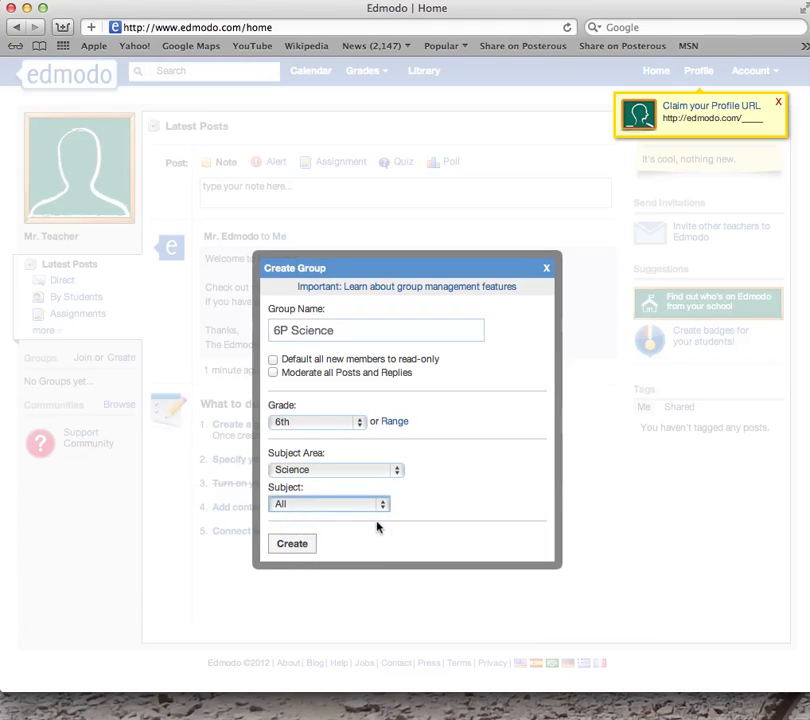
left_click(292, 546)
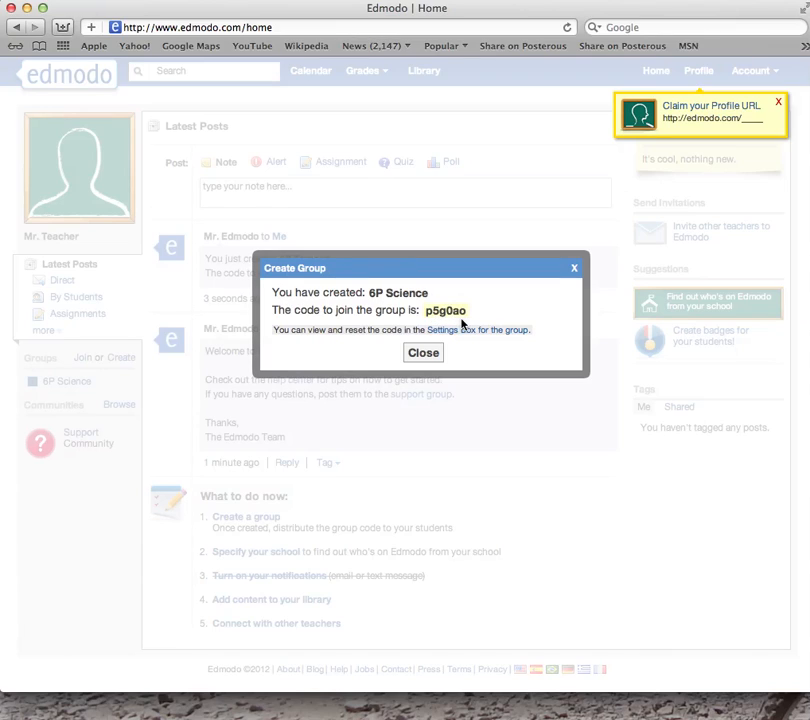
Close the confirmation showing the 6P Science join code
left_click(424, 356)
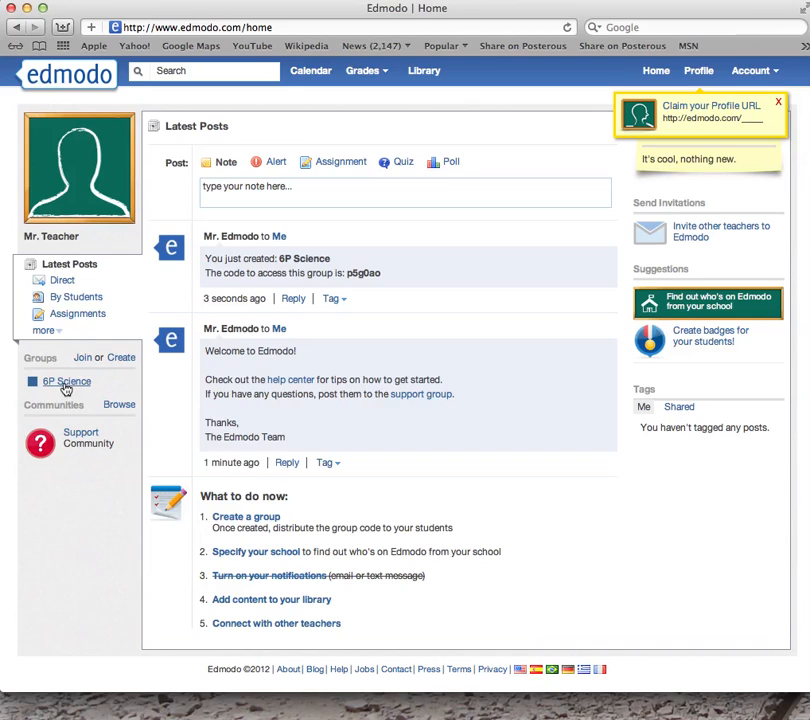
left_click(121, 358)
Create the '6E Science' group with grade 6th, subject area Science and subject All
left_click(314, 330)
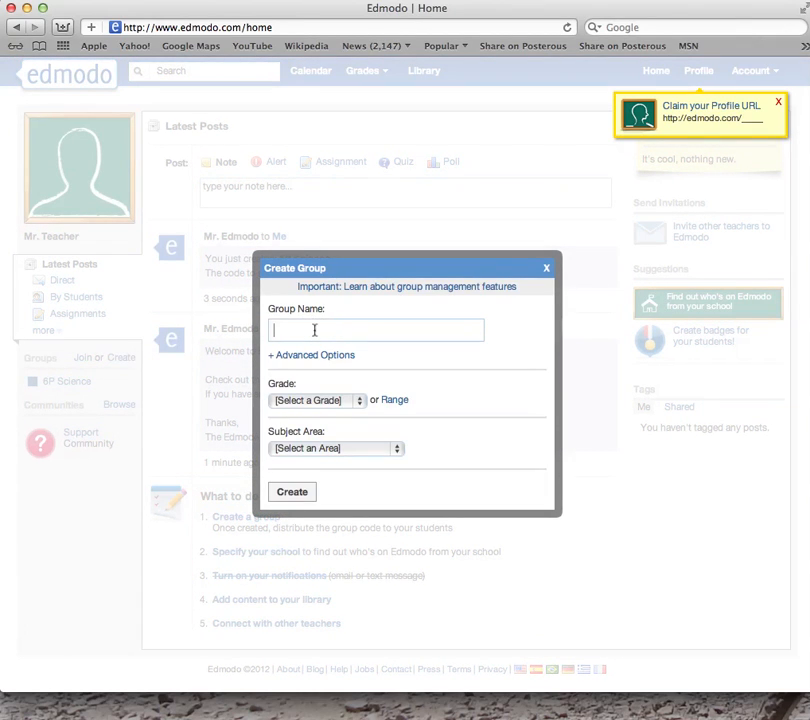
type("6E Science")
left_click(361, 402)
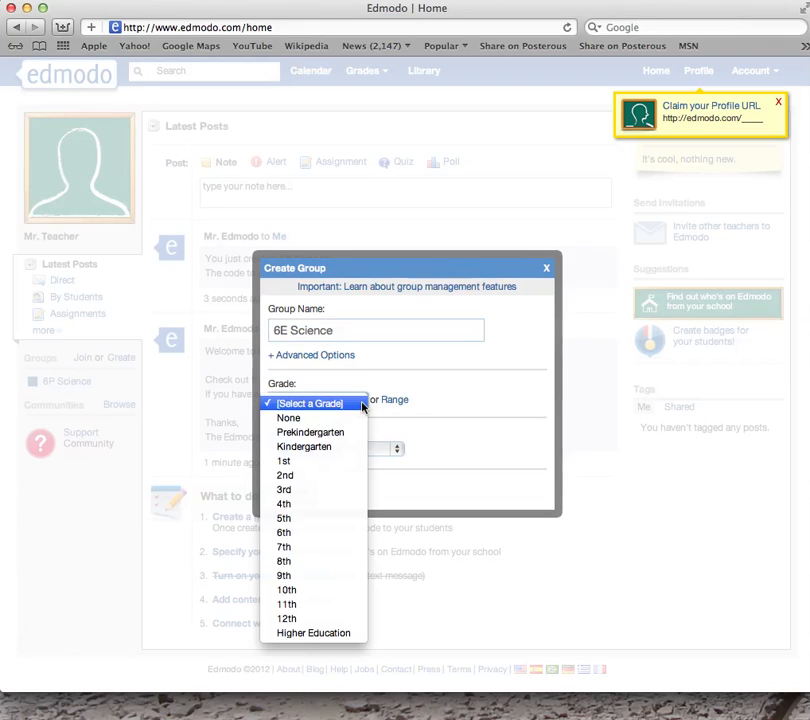
left_click(326, 533)
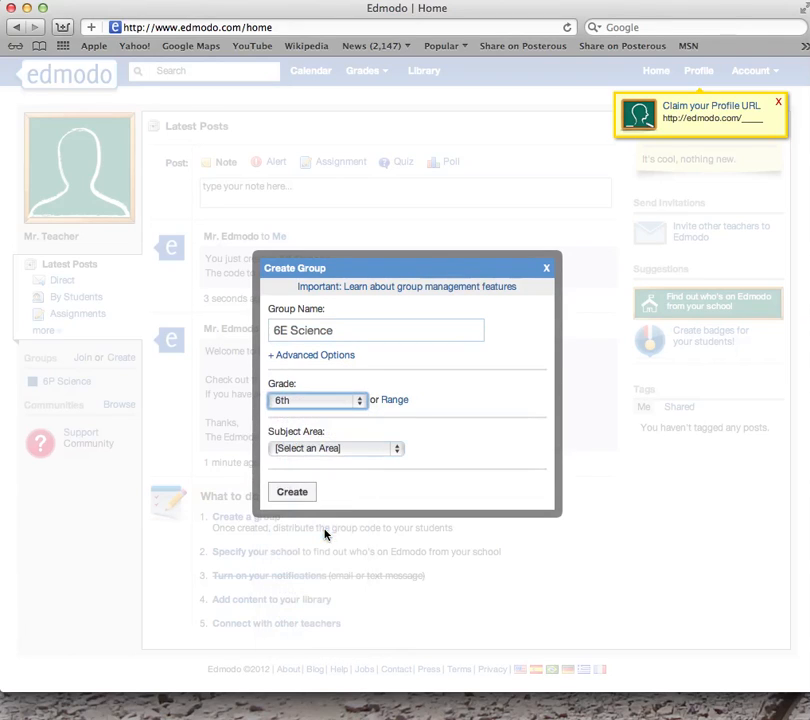
left_click(397, 450)
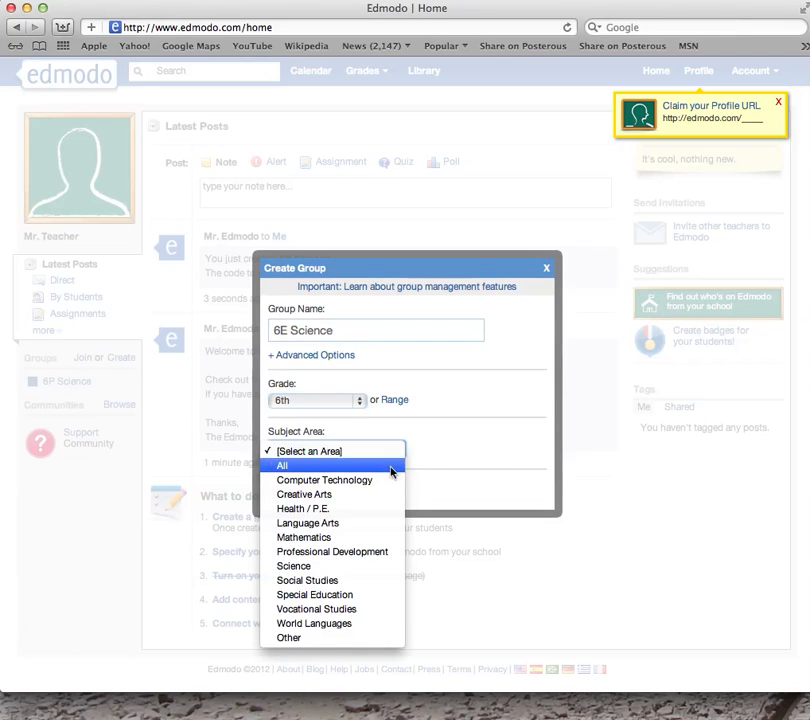
left_click(368, 567)
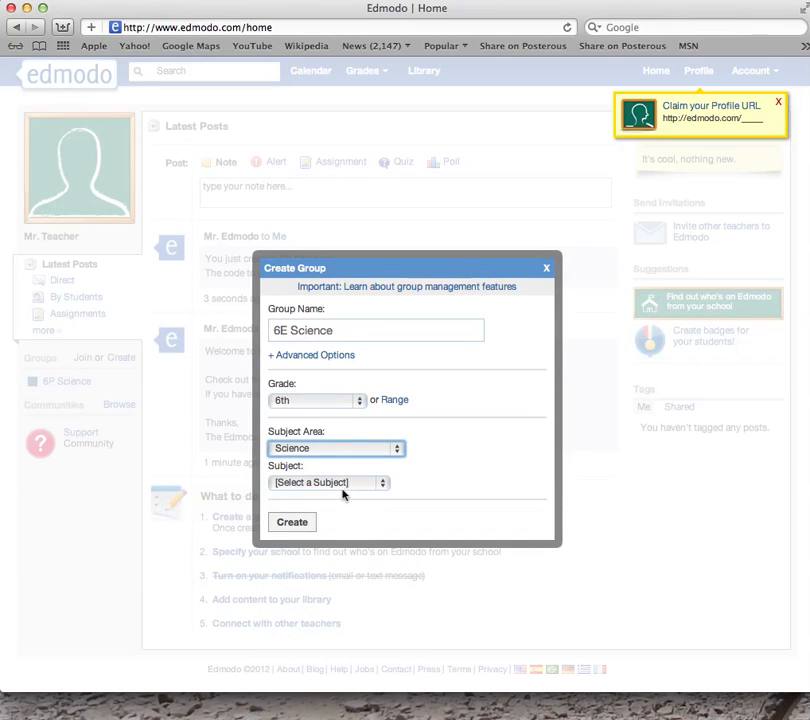
left_click(383, 484)
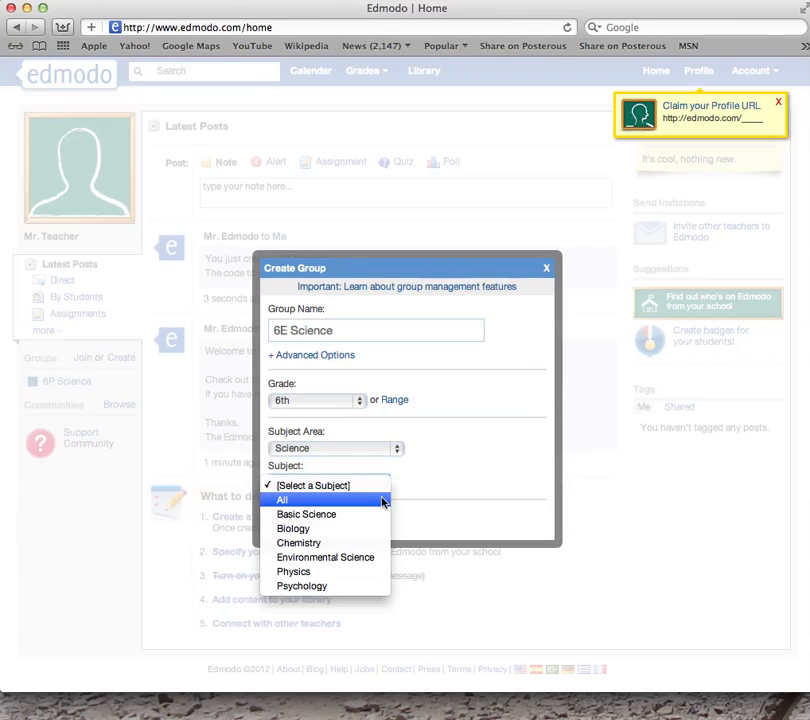
left_click(383, 501)
left_click(304, 526)
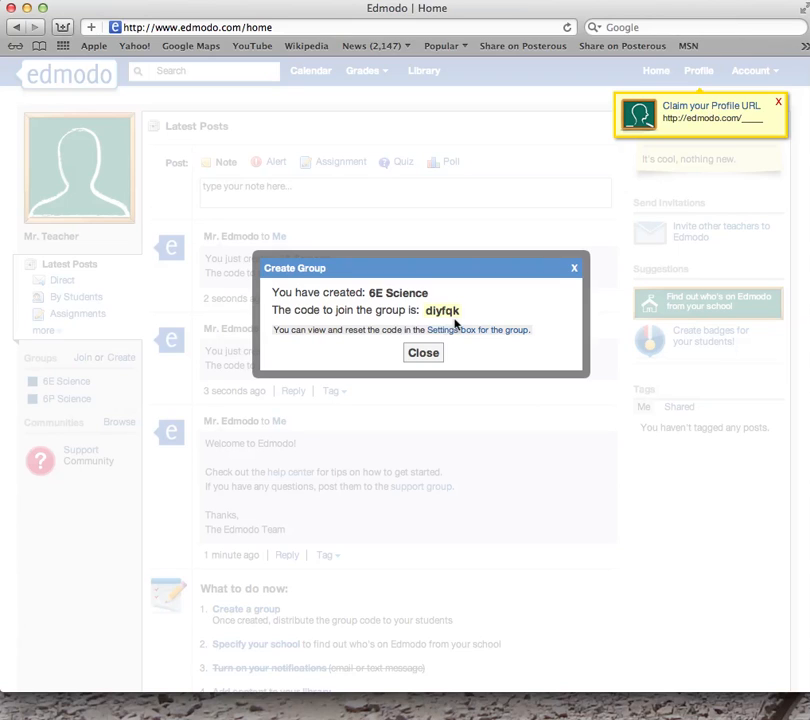
Close the 6E confirmation and create '7S Maths' for grade 7th Mathematics, subject All
left_click(422, 353)
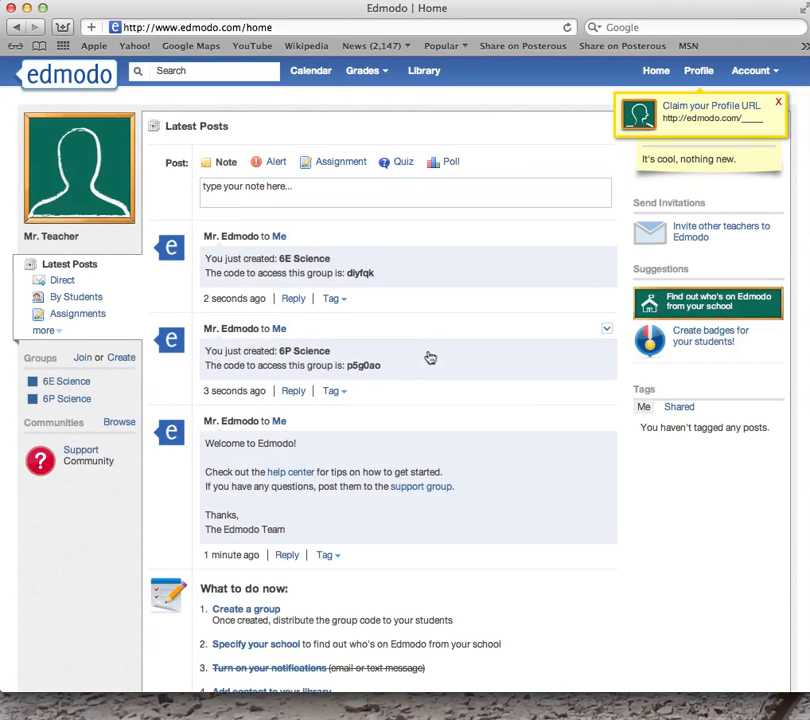
left_click(118, 360)
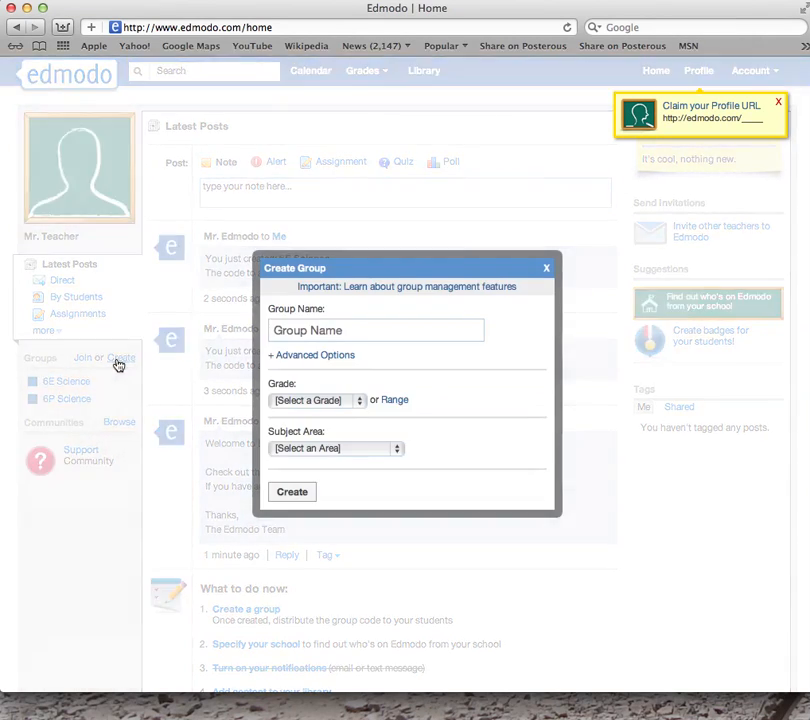
left_click(320, 324)
left_click(320, 323)
type("7S Maths")
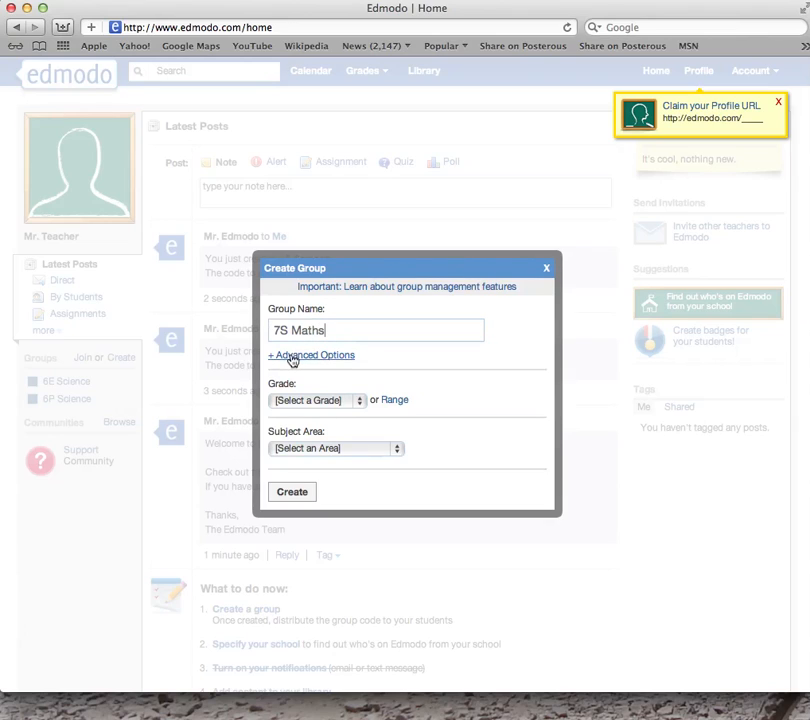
left_click(358, 400)
left_click(333, 547)
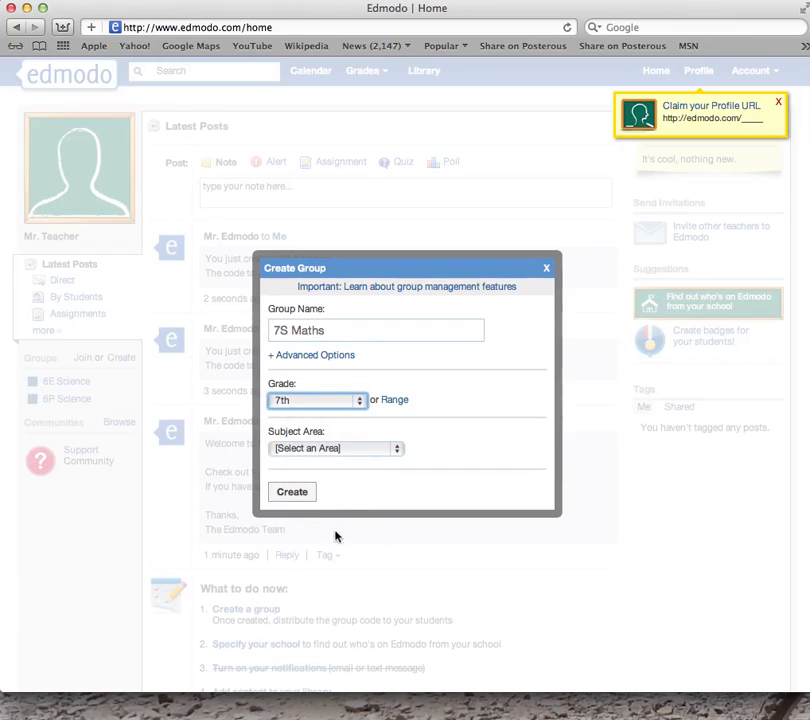
left_click(398, 450)
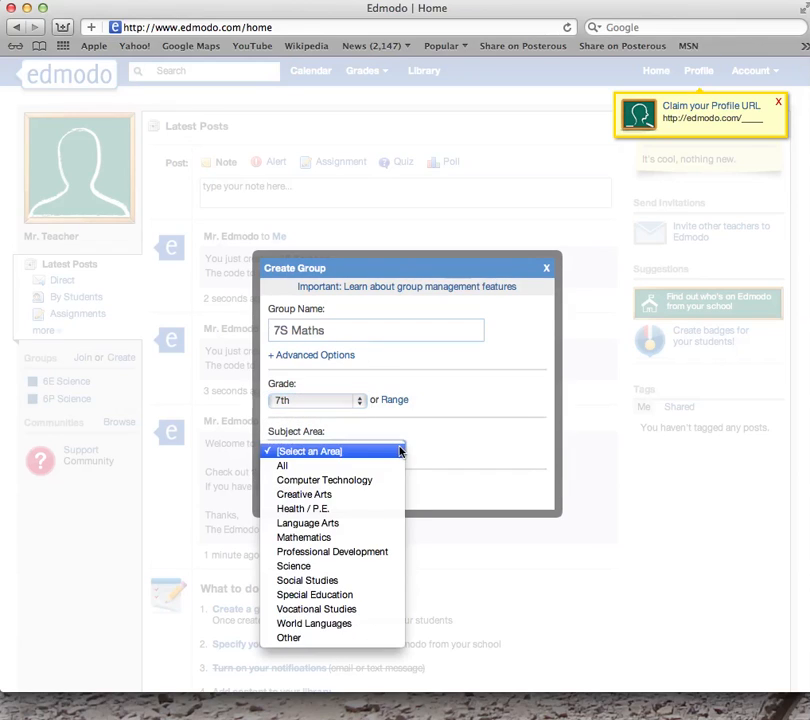
left_click(382, 537)
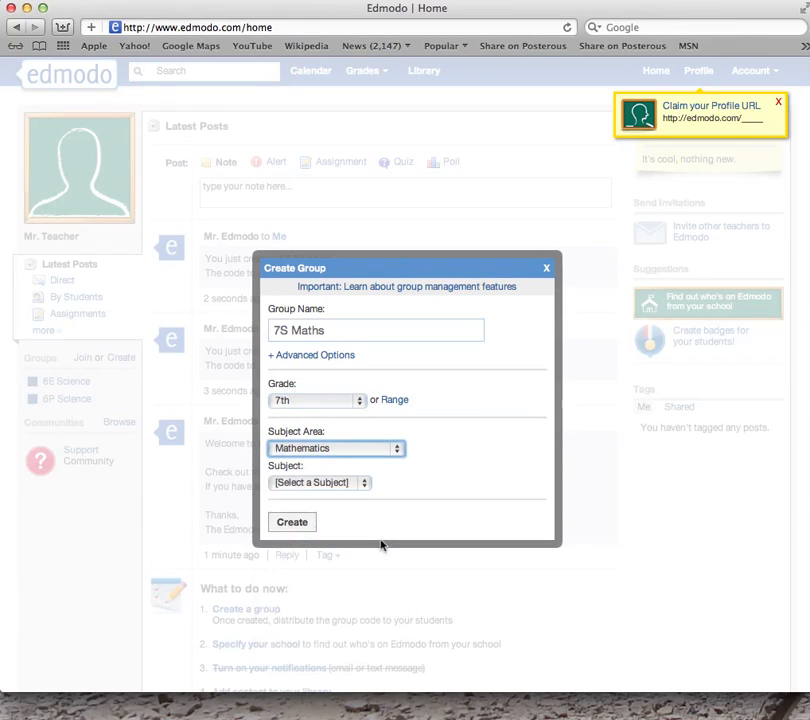
left_click(364, 483)
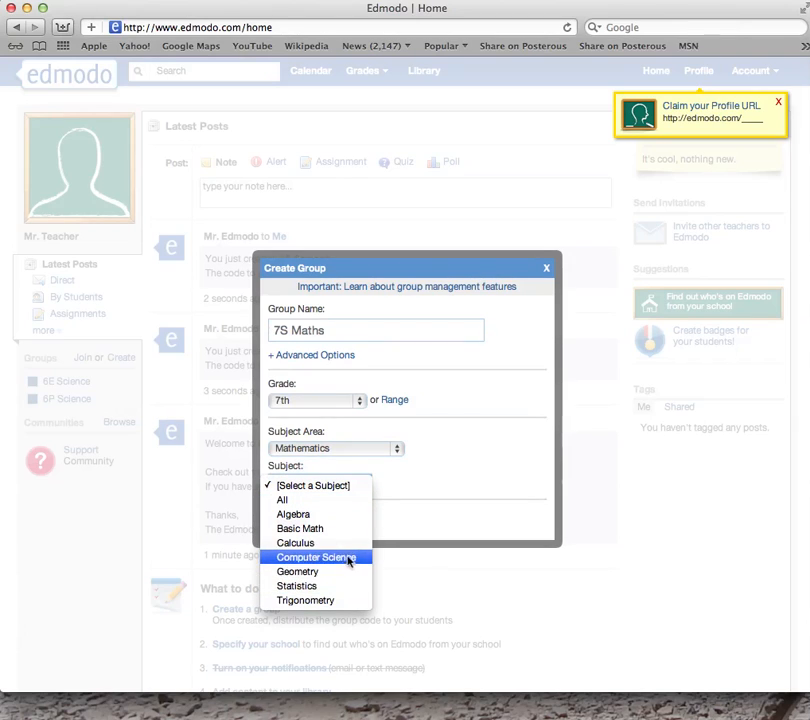
left_click(345, 502)
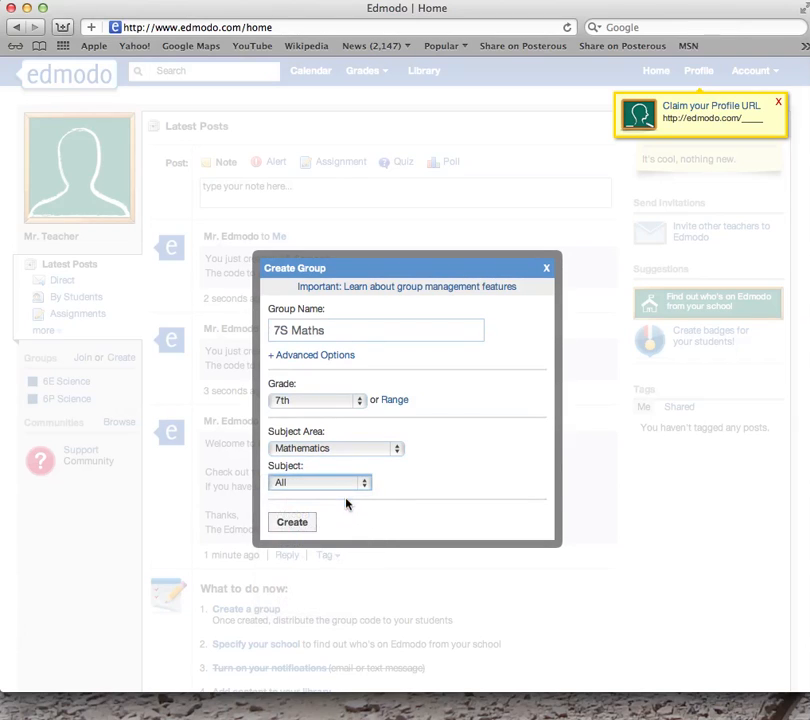
left_click(303, 528)
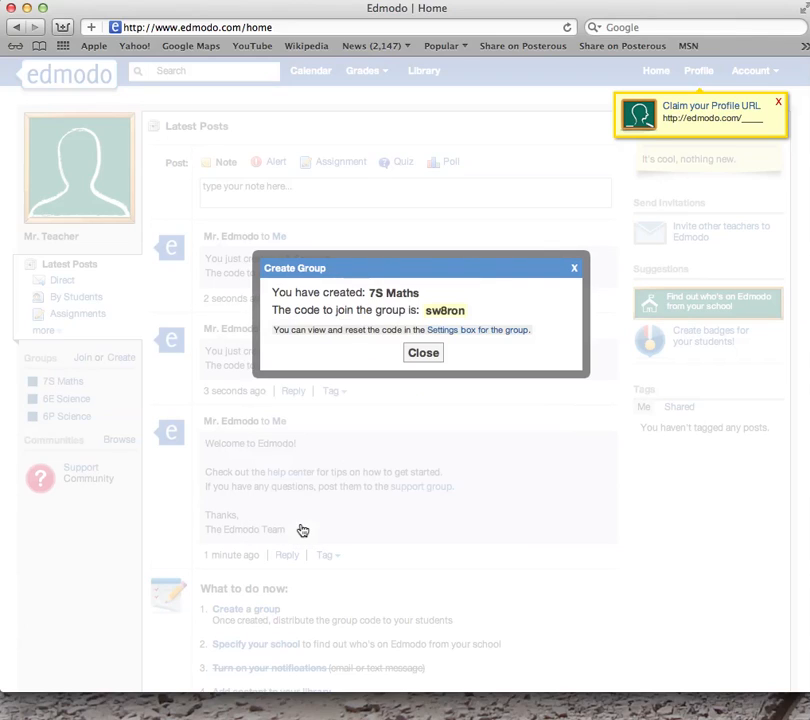
Close the confirmation and view the 7S Maths, 6E Science and 6P Science group pages
left_click(423, 354)
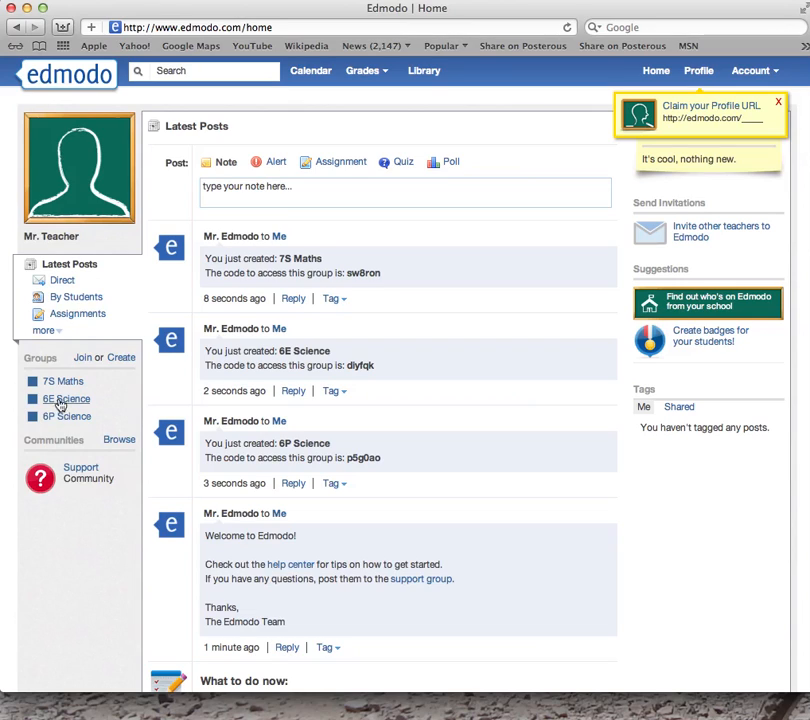
left_click(57, 384)
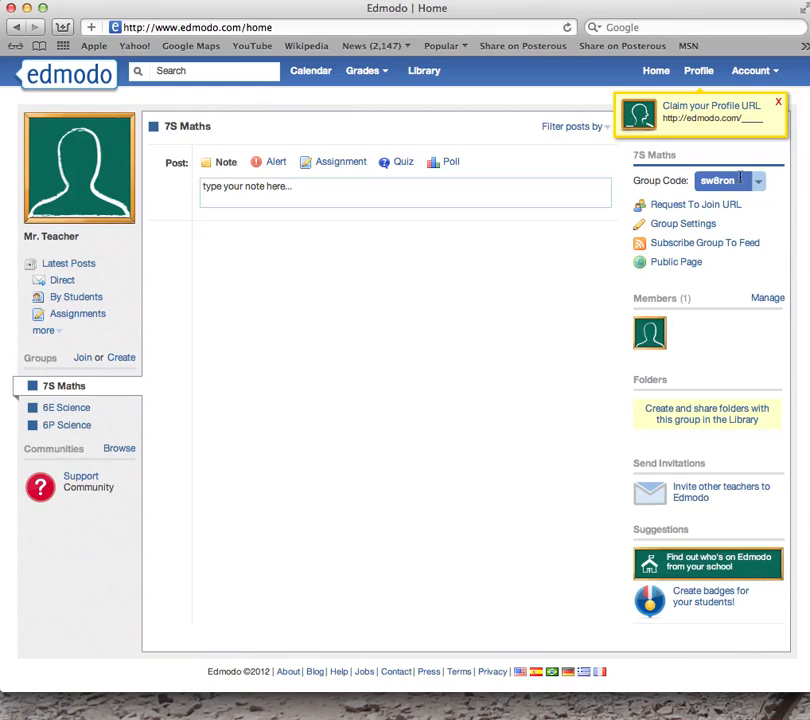
left_click(72, 409)
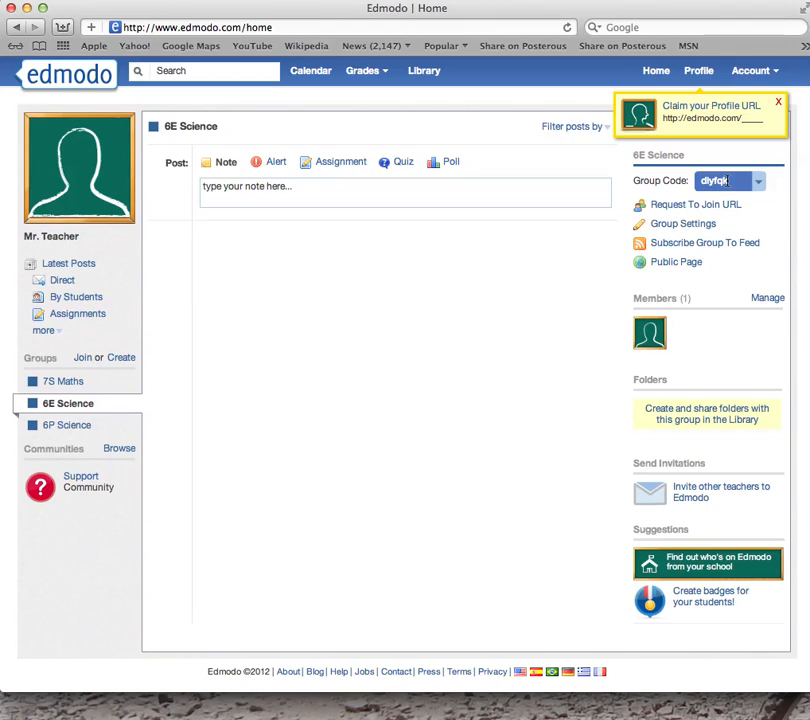
left_click(70, 428)
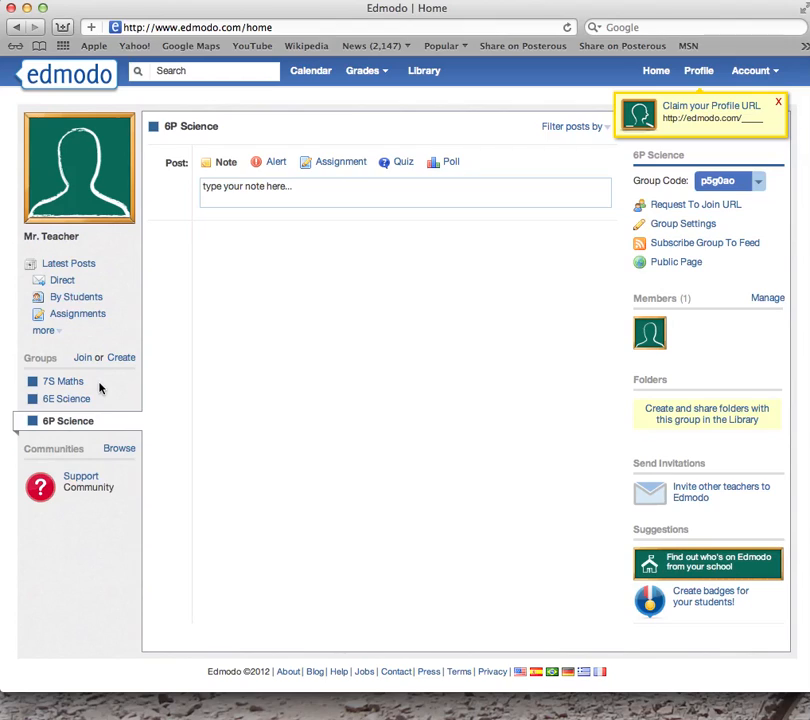
Colour 7S Maths red, 6E Science orange and 6P Science olive green
left_click(33, 386)
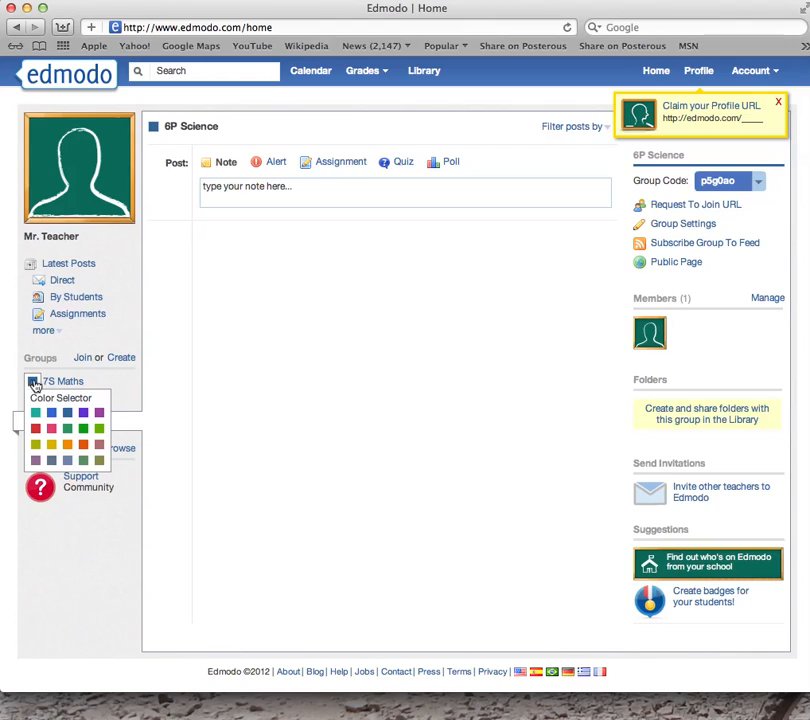
left_click(36, 430)
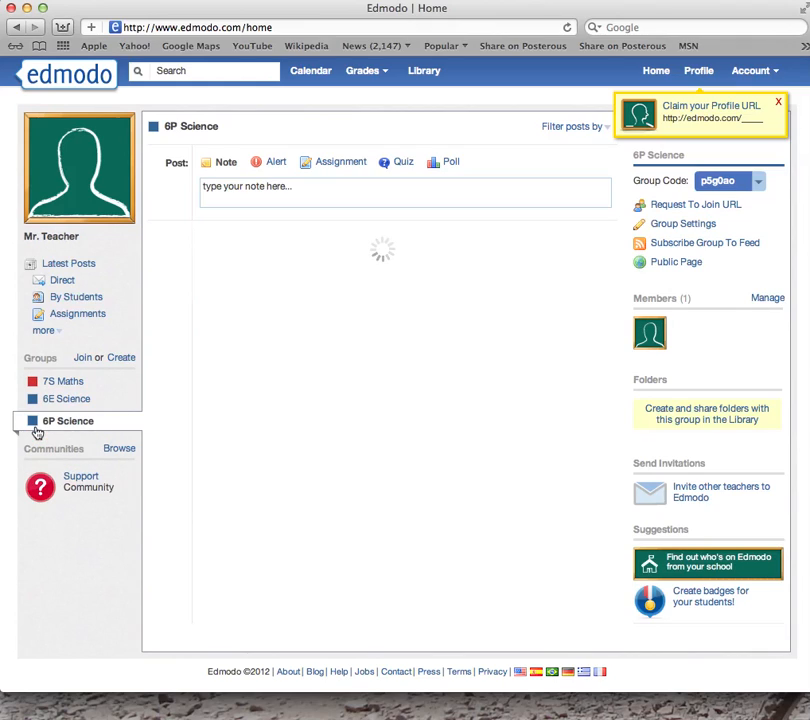
left_click(33, 399)
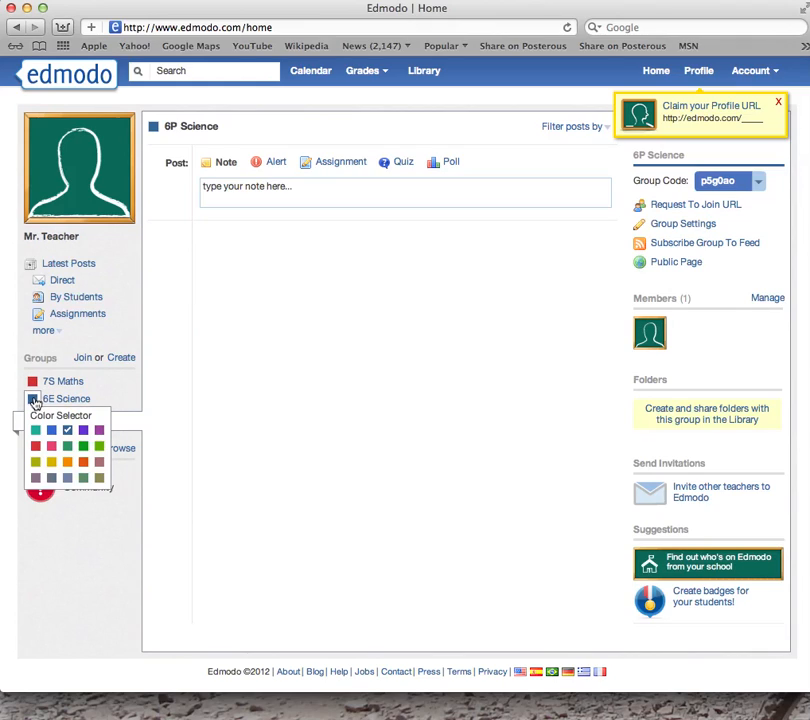
left_click(67, 461)
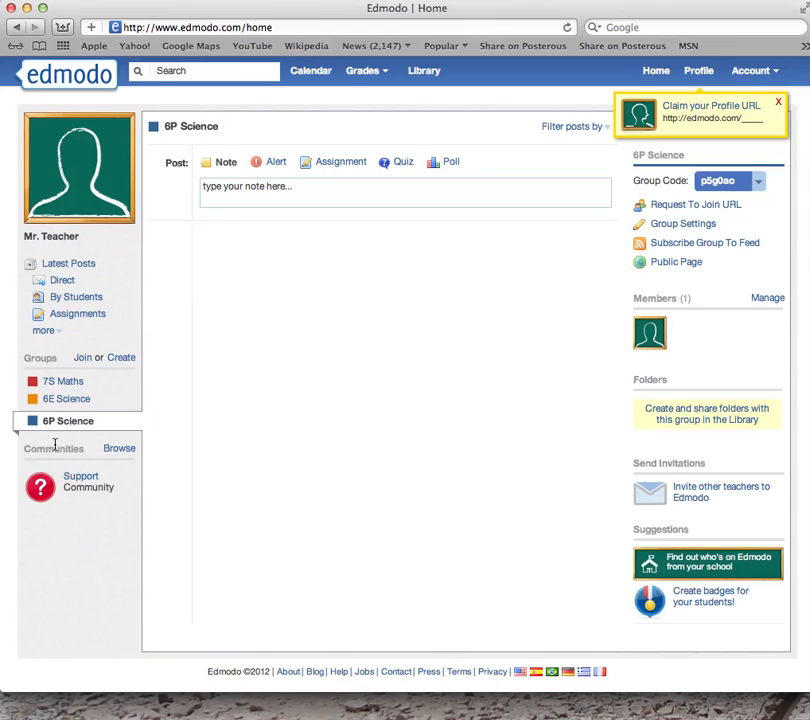
left_click(33, 421)
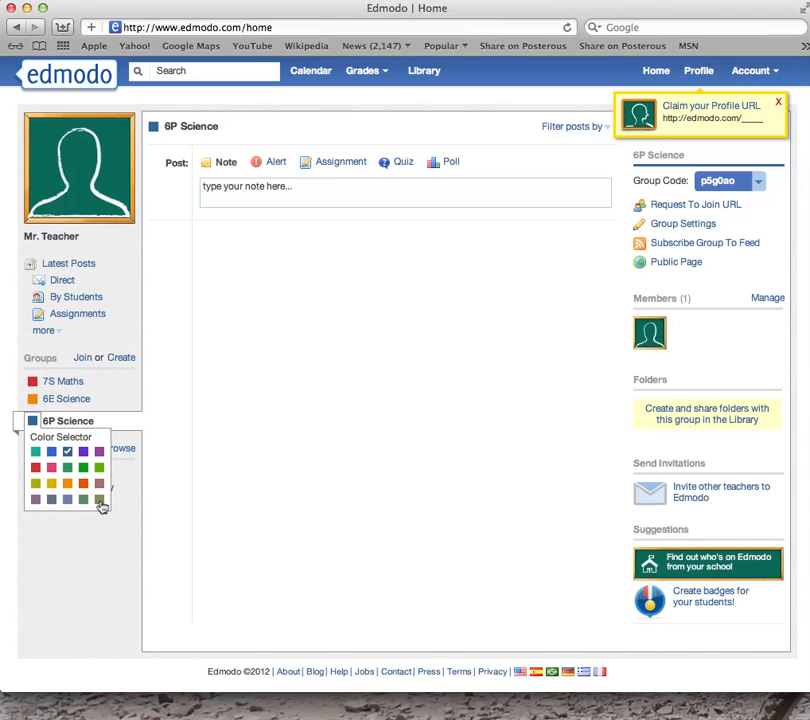
left_click(100, 500)
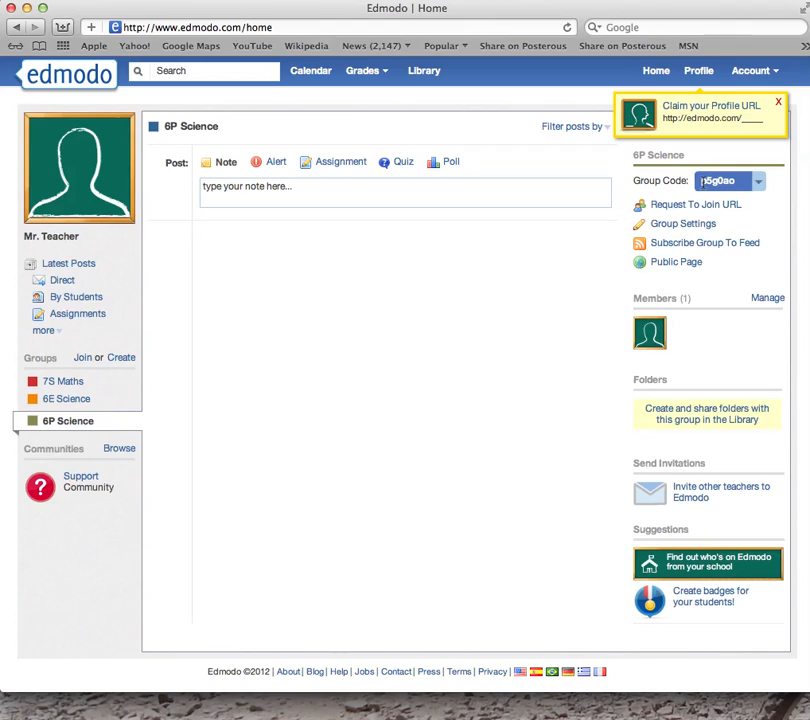
Select the 6P Science group code and minimize the browser window
left_click_drag(703, 181, 738, 184)
left_click(27, 8)
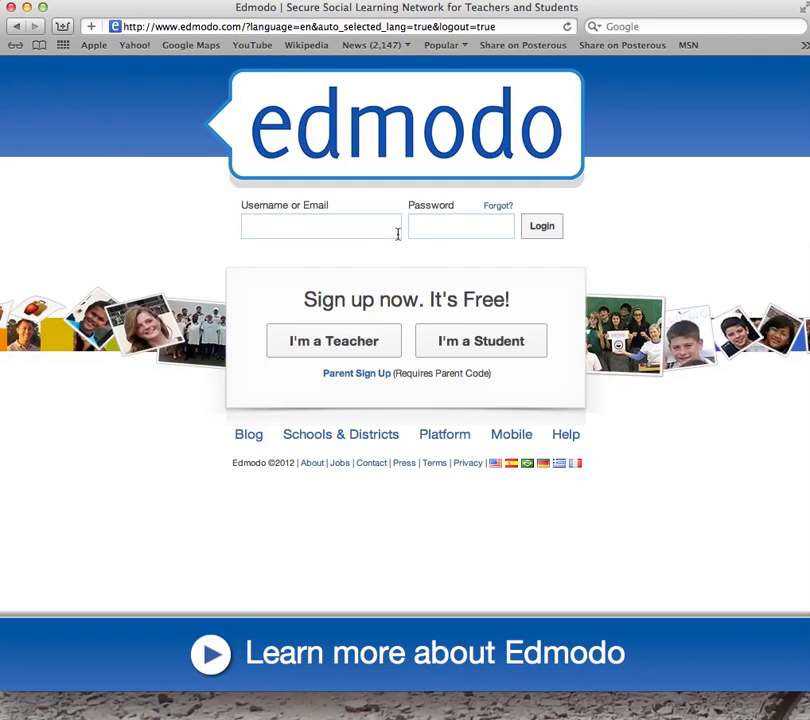
Start a student sign-up with the 6P Science group code and enter a username
left_click(472, 344)
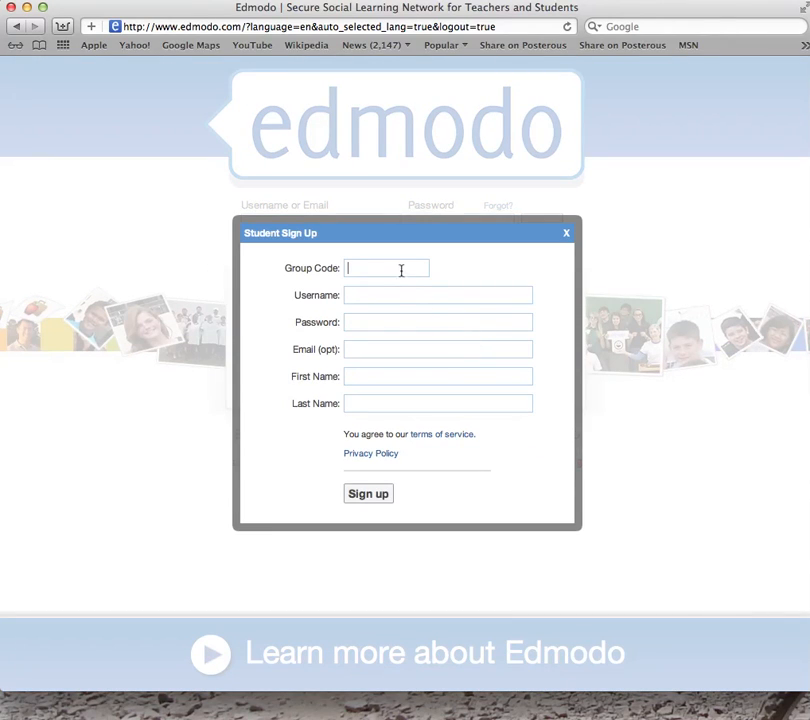
left_click(361, 297)
type("firstlast")
left_click(369, 322)
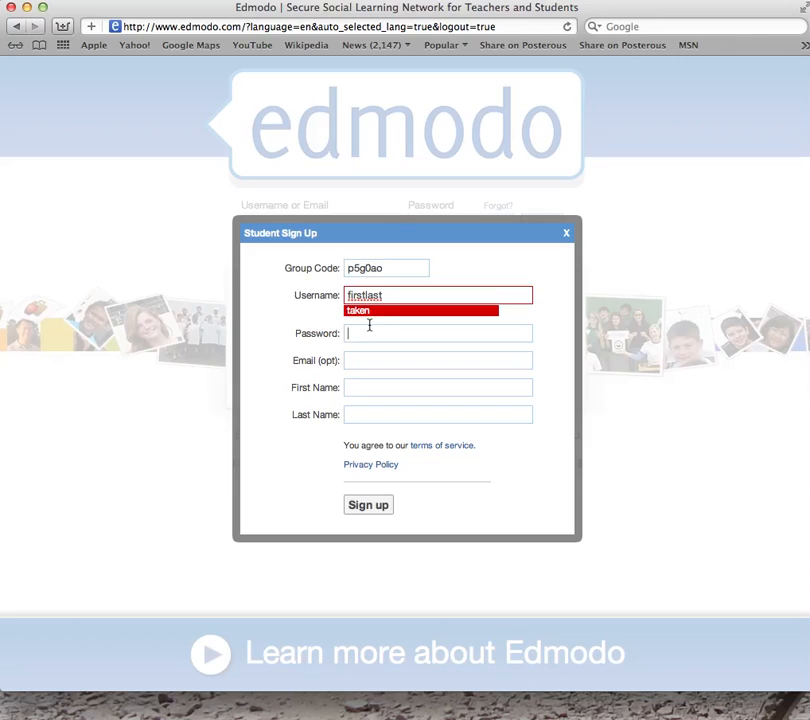
left_click(390, 296)
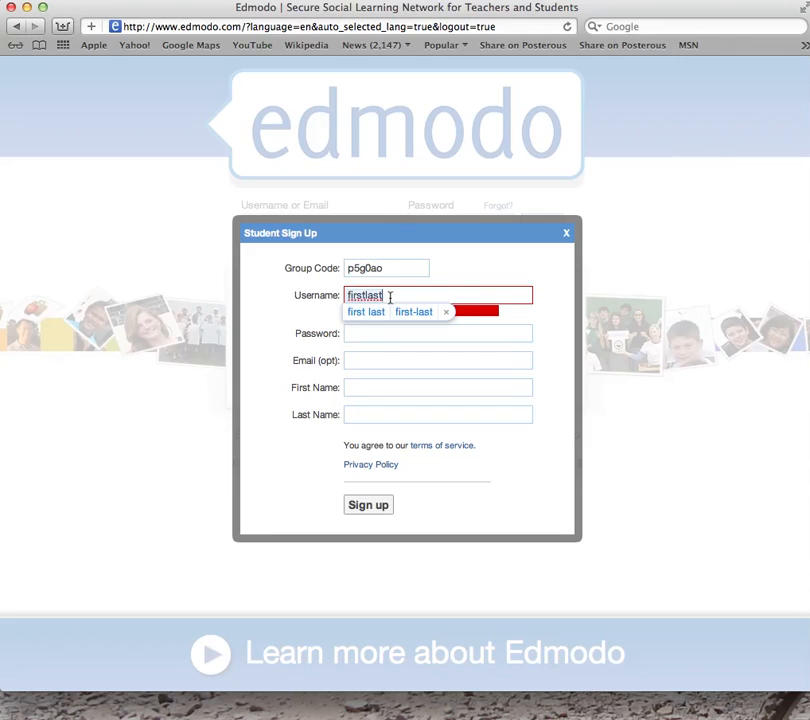
type("name")
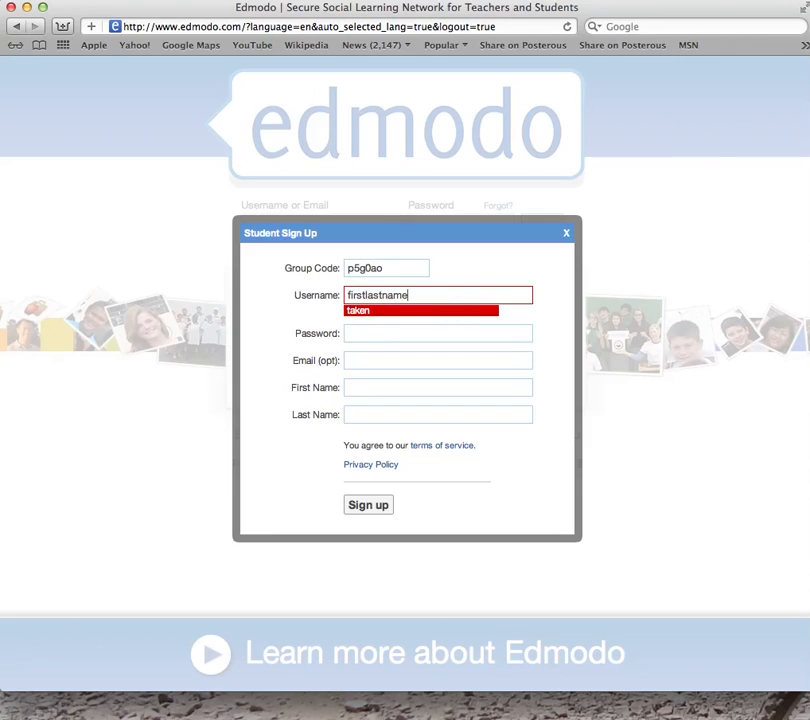
Enter the student's e-mail address and first and last name, then close the unfinished form
left_click(395, 334)
left_click(388, 361)
type("name@ishcmc.edu.vn")
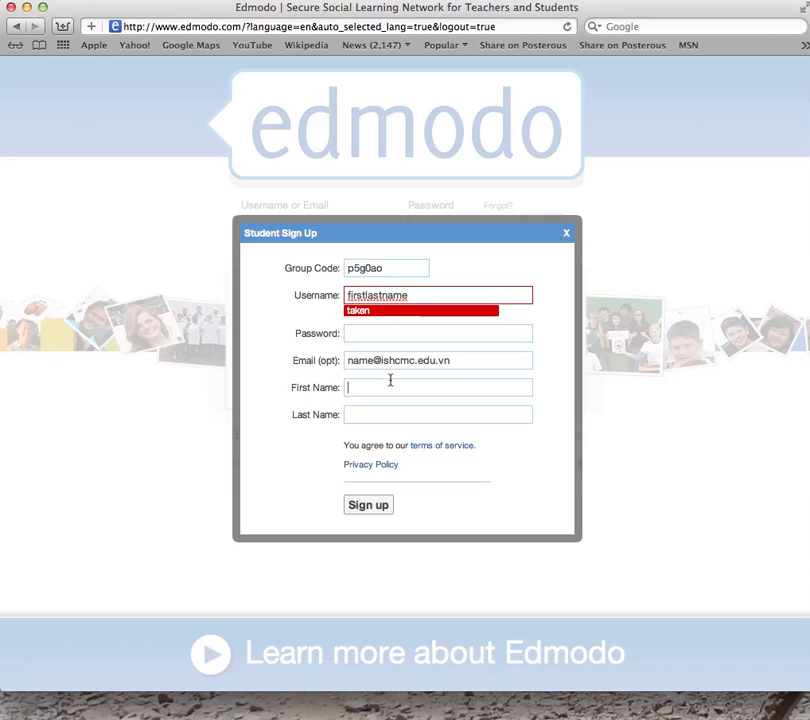
type("first ")
type("last")
left_click(567, 236)
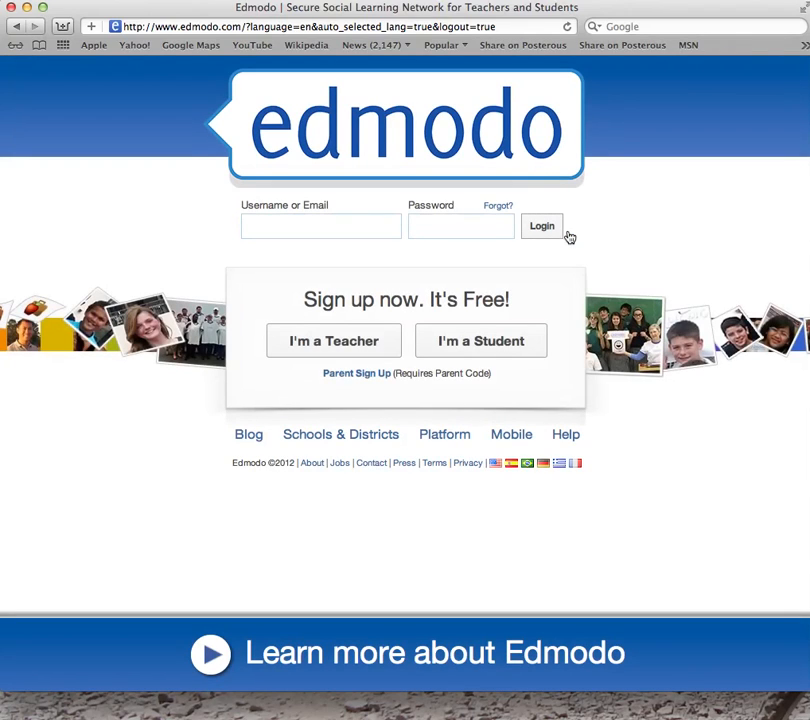
Log in with the existing student account's username and password
left_click(355, 225)
type("pnergystudent")
key("Tab")
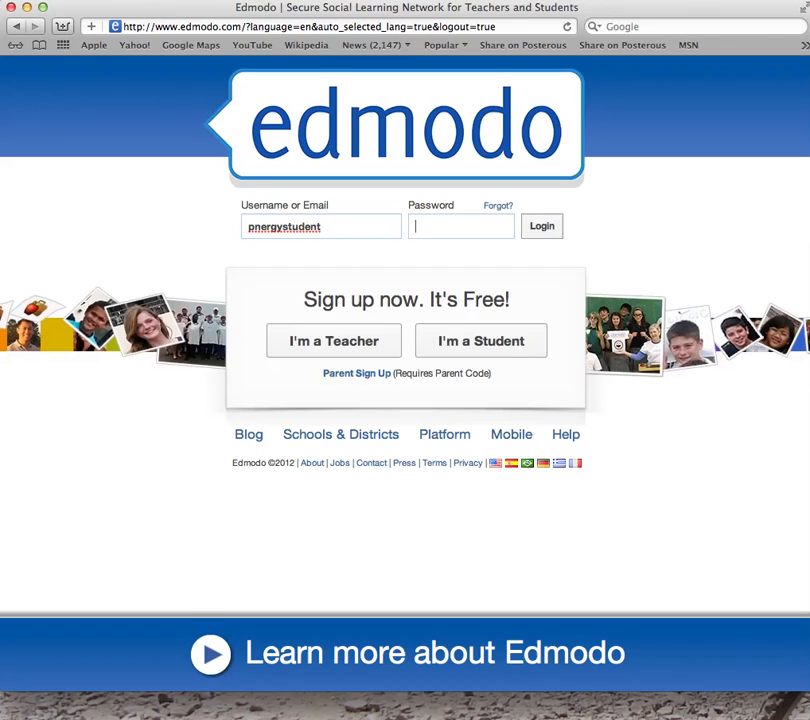
type("••••••••")
left_click(544, 229)
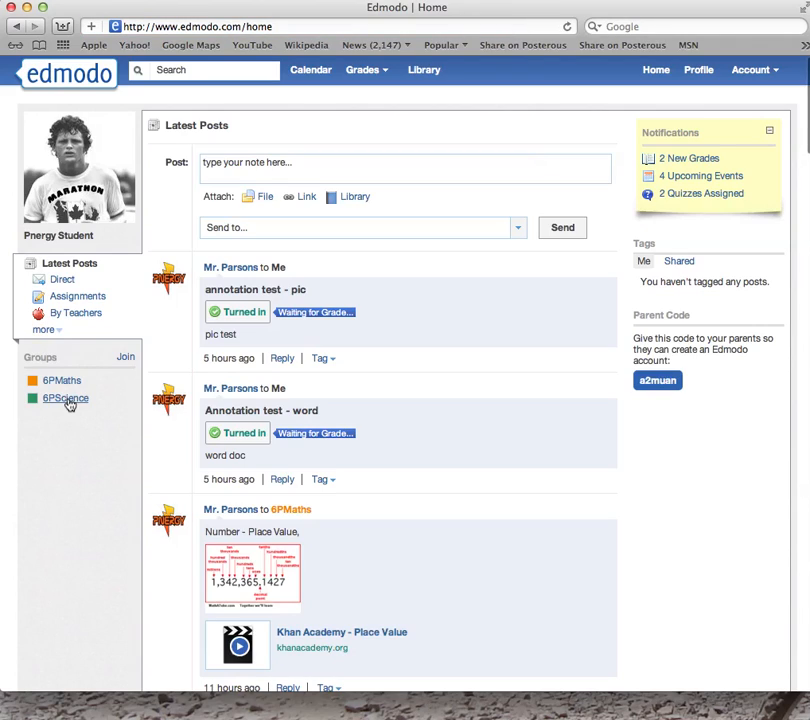
Join 6P Science with its group code, dismiss the confirmation, and tag the group mauve
left_click(127, 358)
left_click(301, 384)
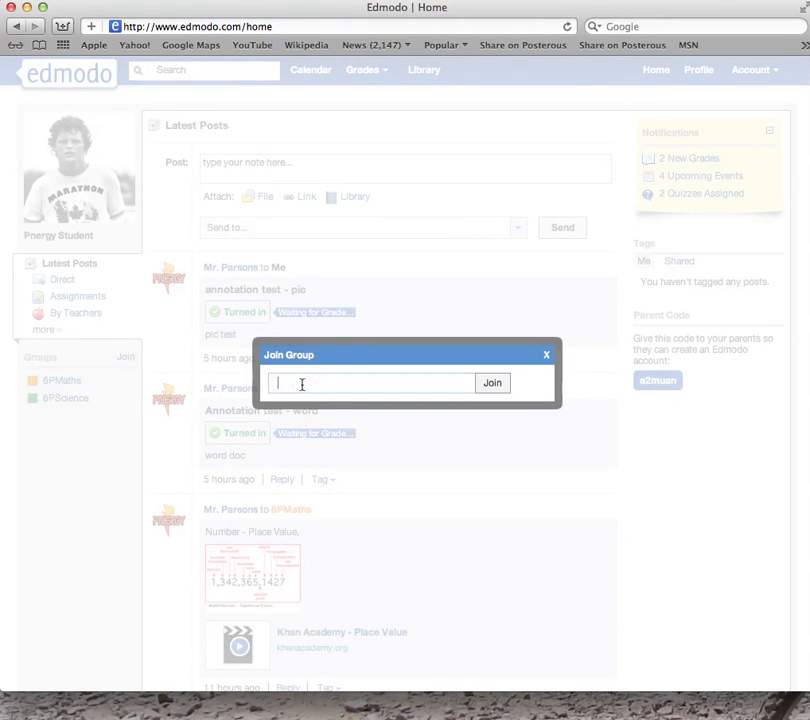
left_click(497, 385)
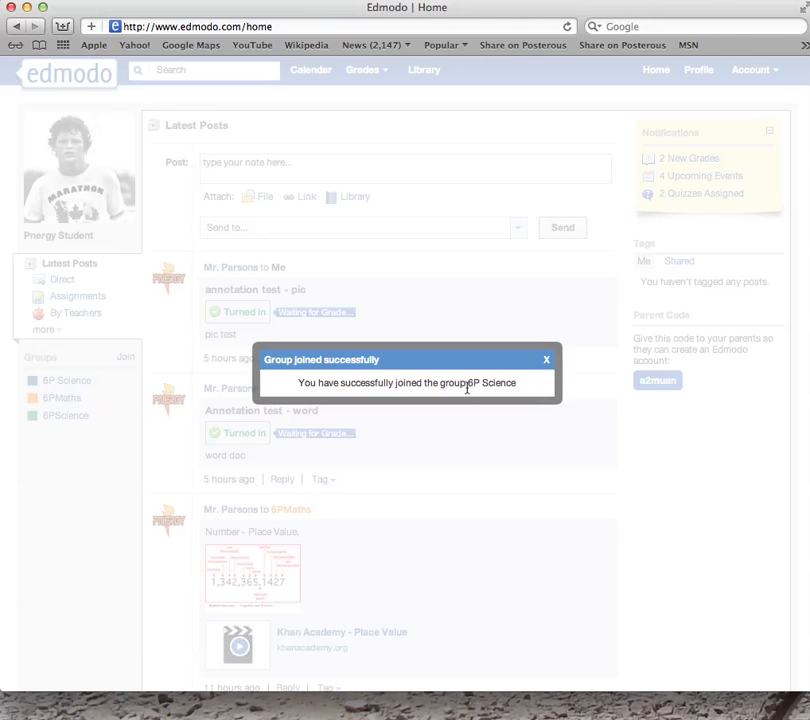
left_click(547, 360)
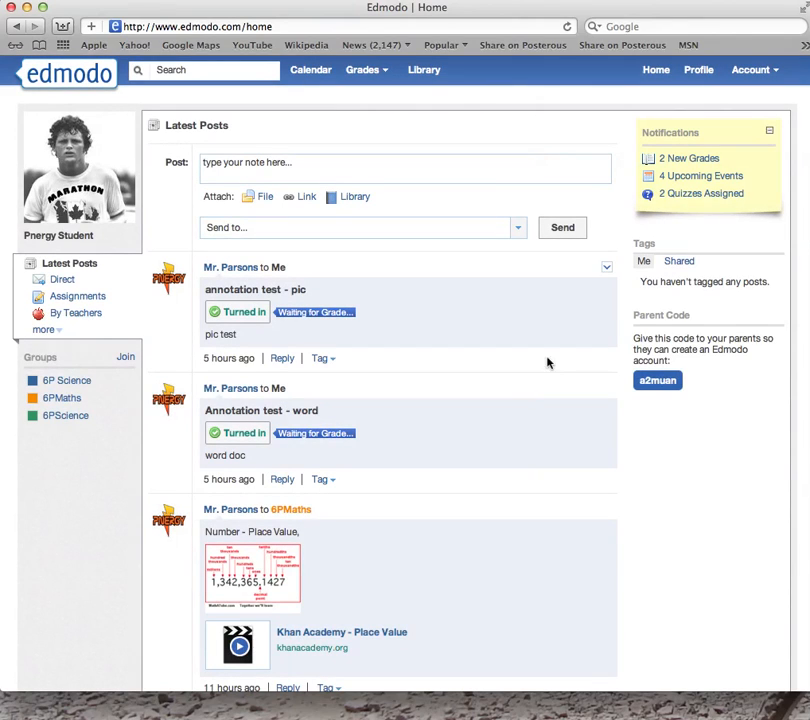
left_click(34, 382)
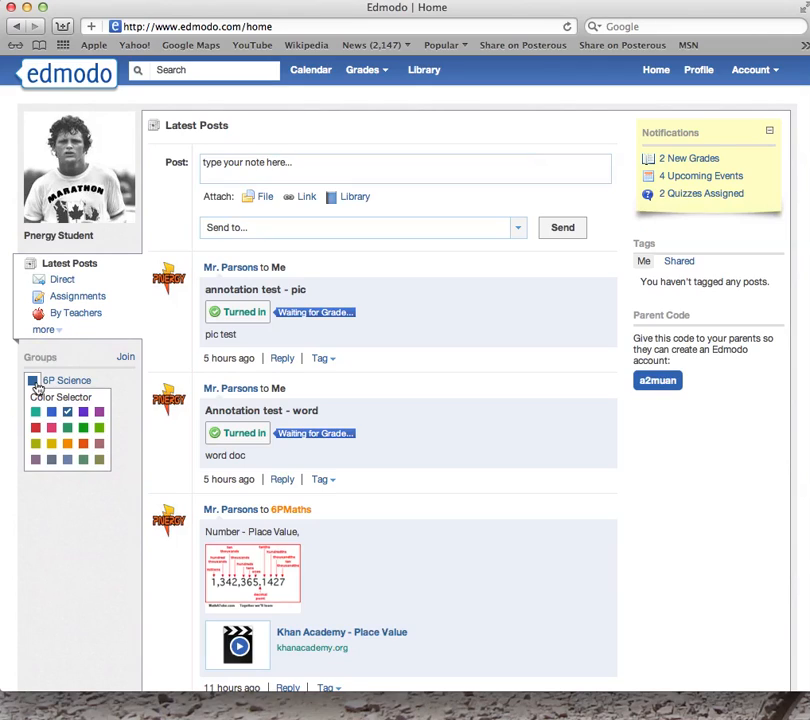
left_click(36, 461)
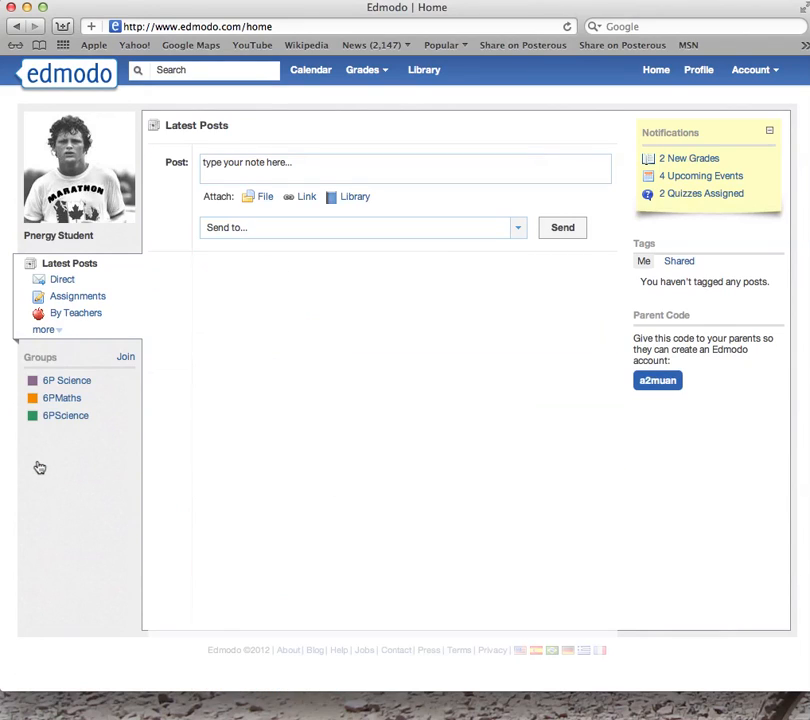